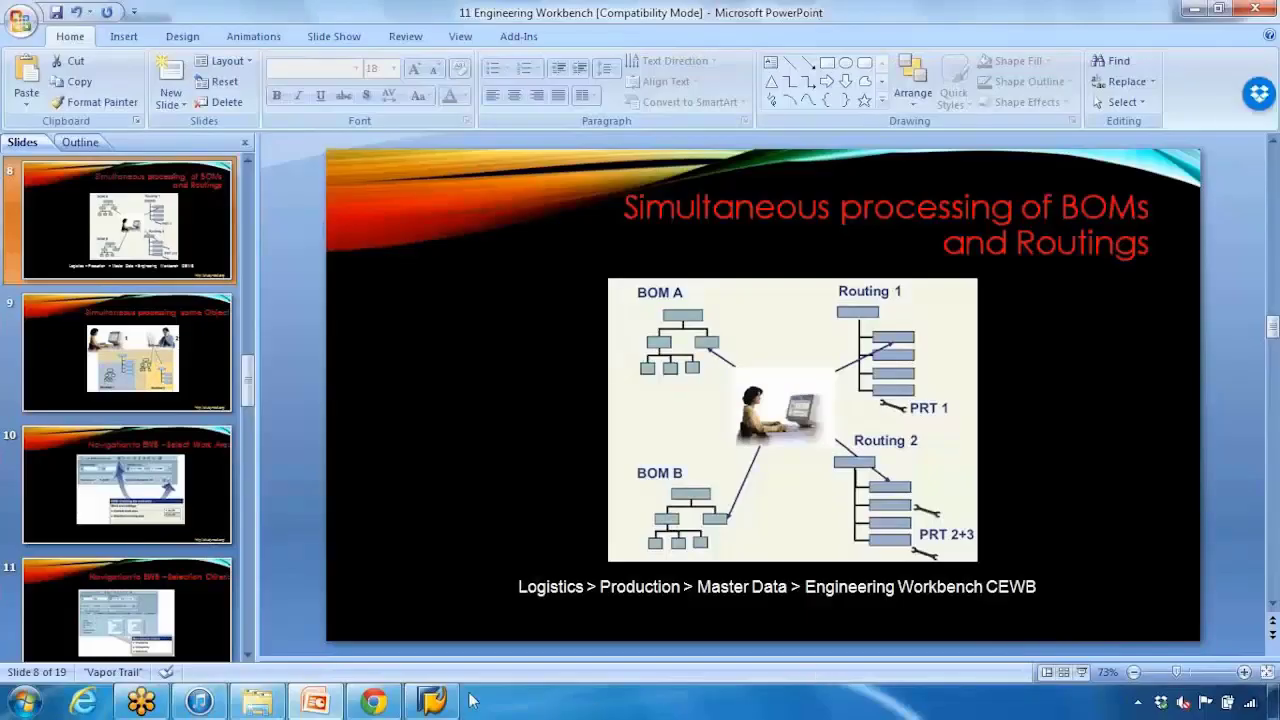
# Step: Bring the SAP Easy Access window to the front instead of the PowerPoint presentation
pyautogui.click(432, 700)
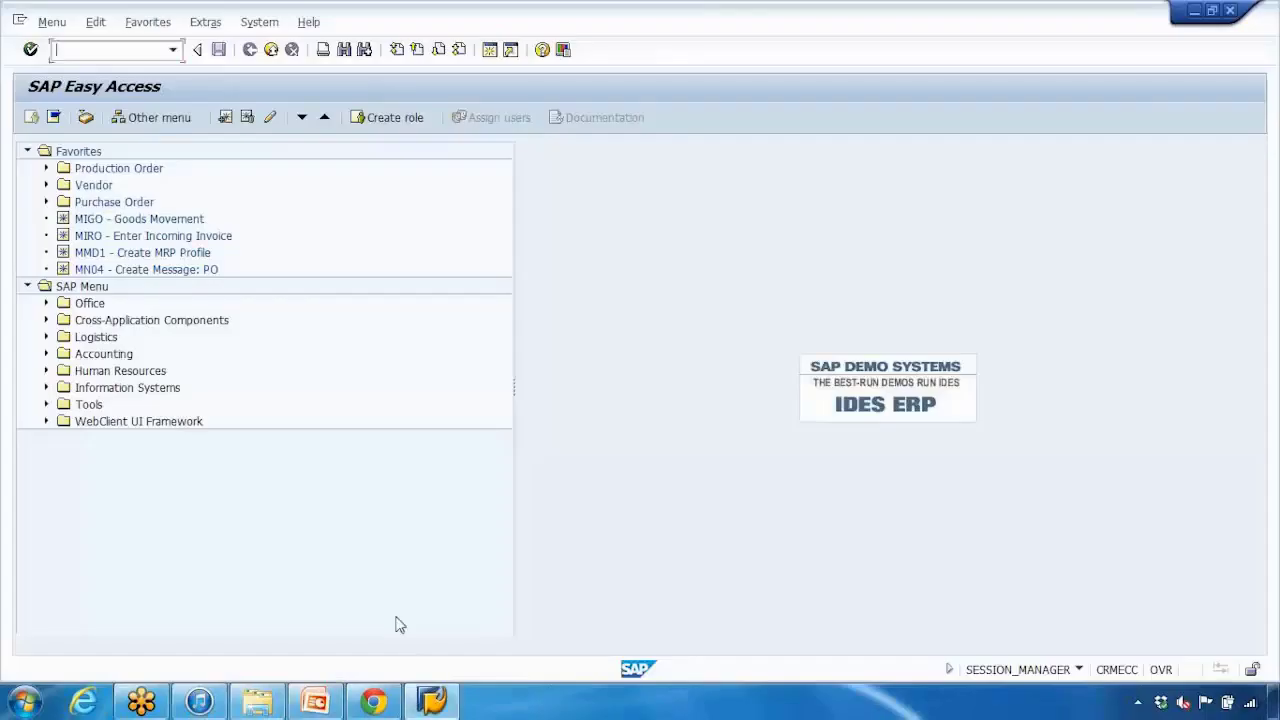
pyautogui.click(320, 703)
pyautogui.click(432, 700)
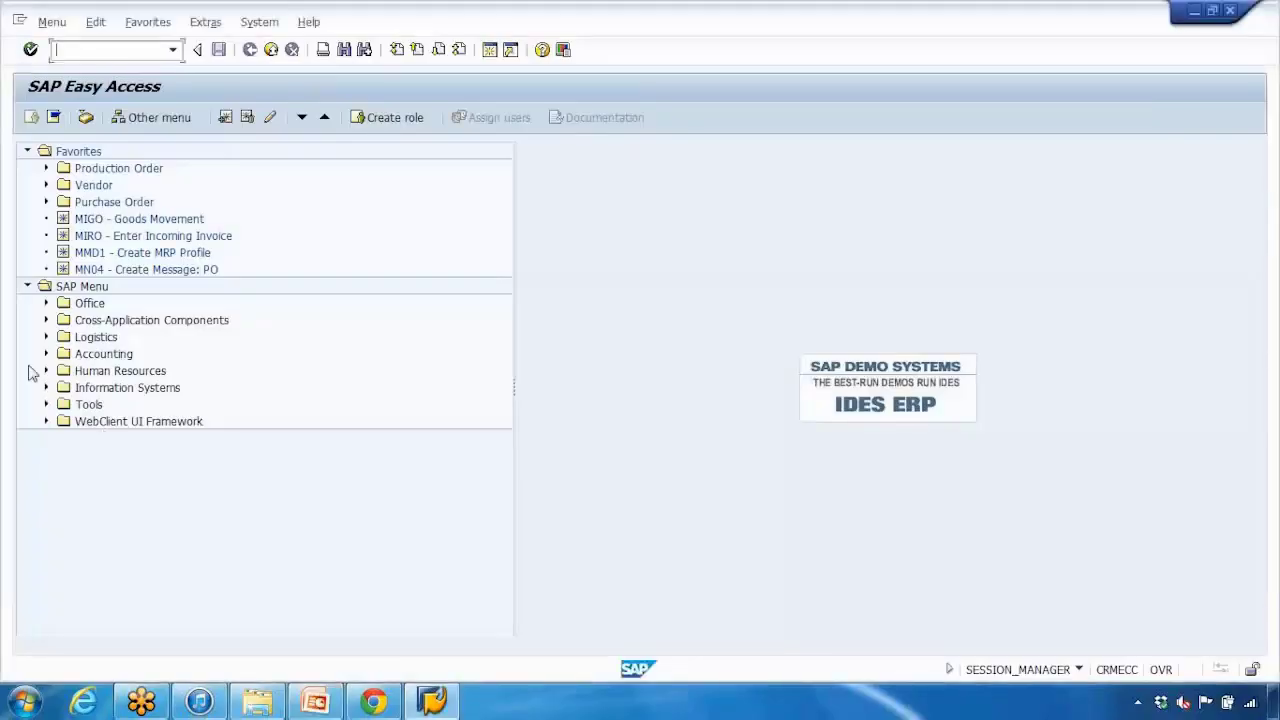
# Step: Expand Logistics > Production > Master Data in the SAP menu and select CEWB - Engineering Workbench
pyautogui.click(45, 338)
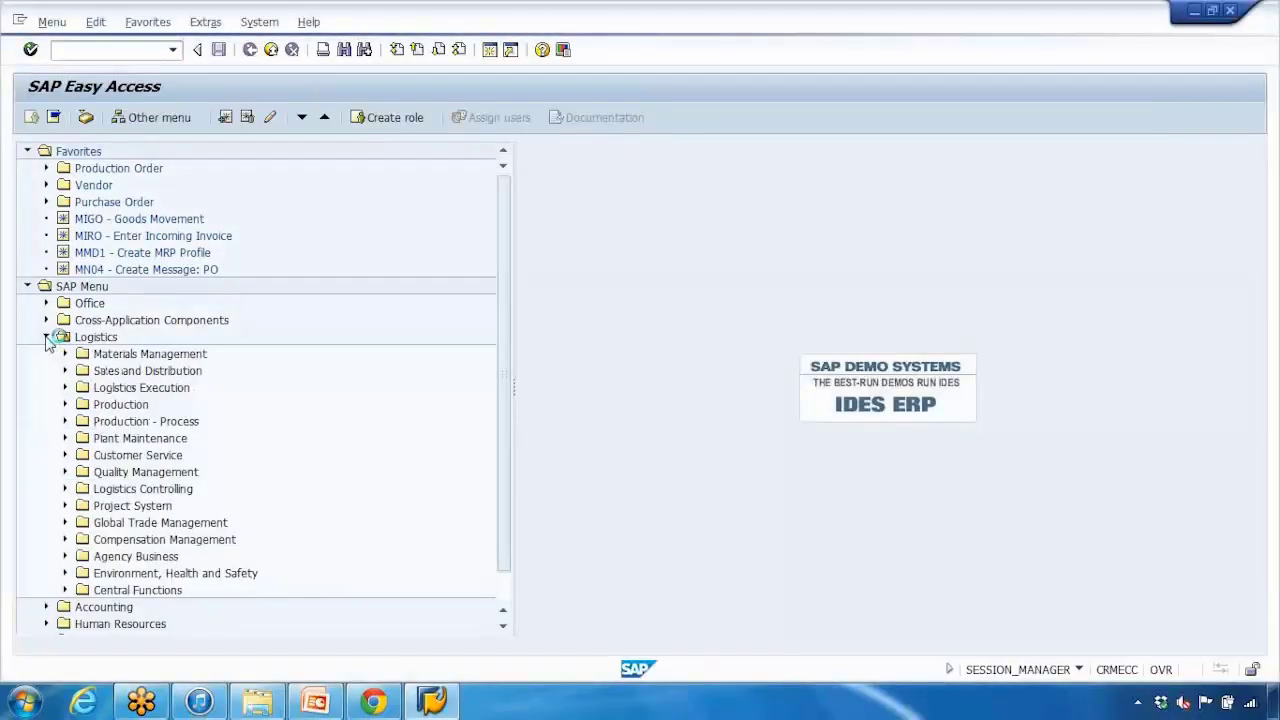
pyautogui.click(65, 404)
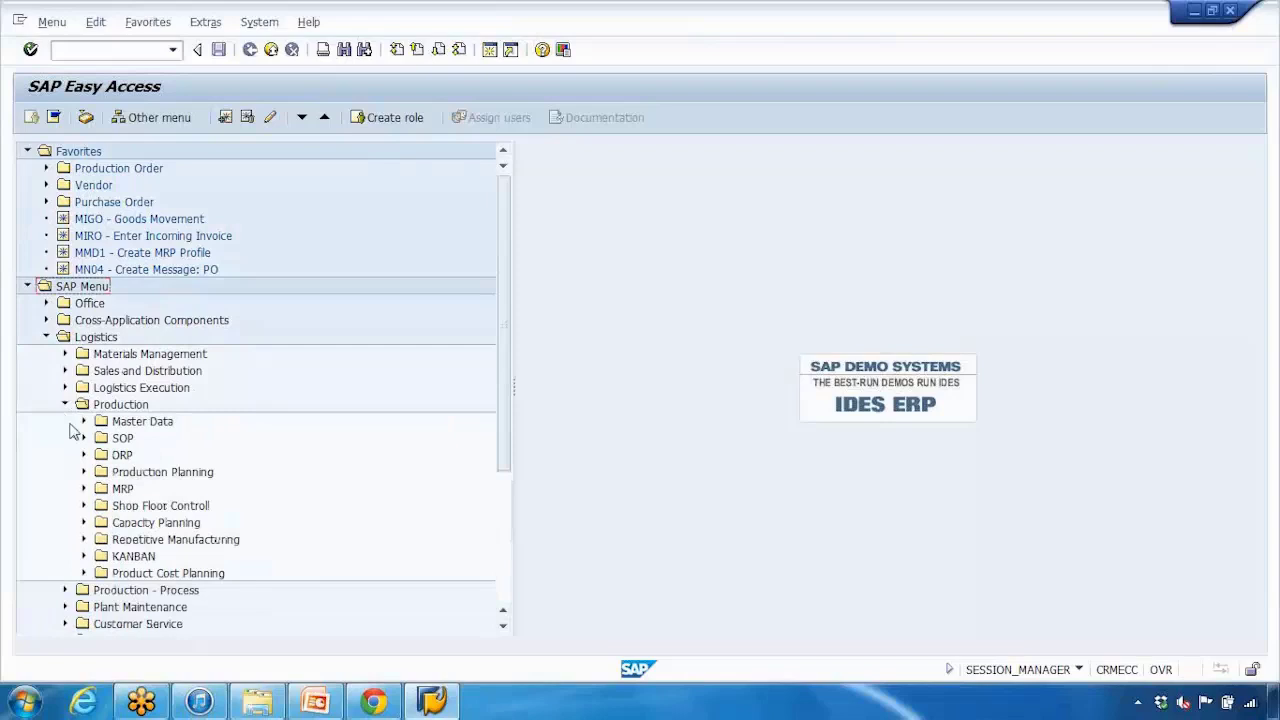
pyautogui.click(84, 421)
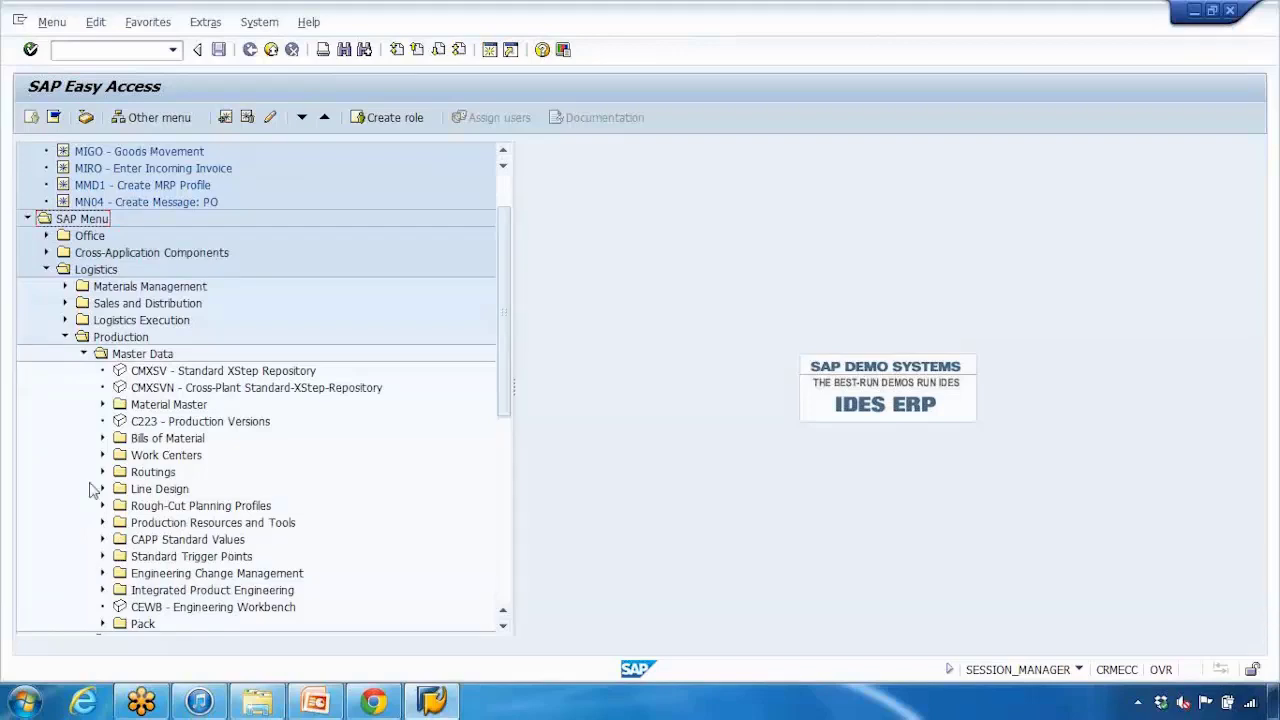
pyautogui.click(103, 573)
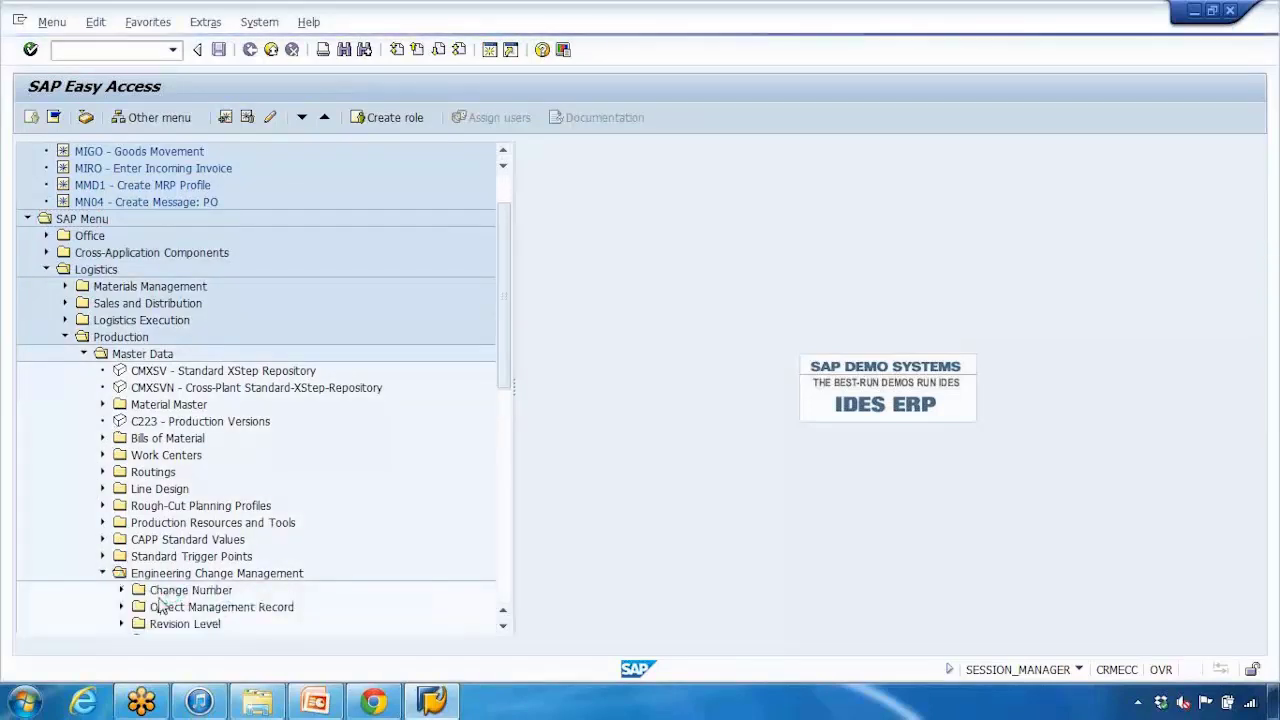
pyautogui.click(121, 523)
pyautogui.click(121, 523)
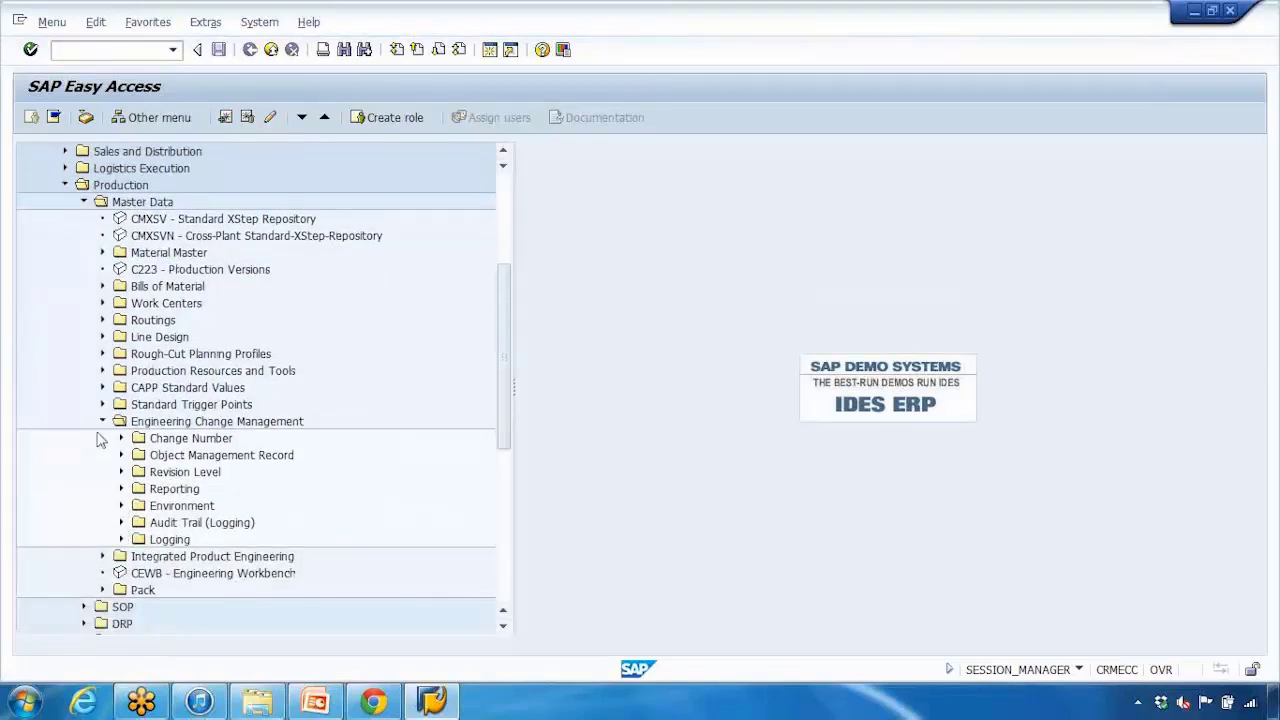
pyautogui.click(102, 421)
pyautogui.click(152, 457)
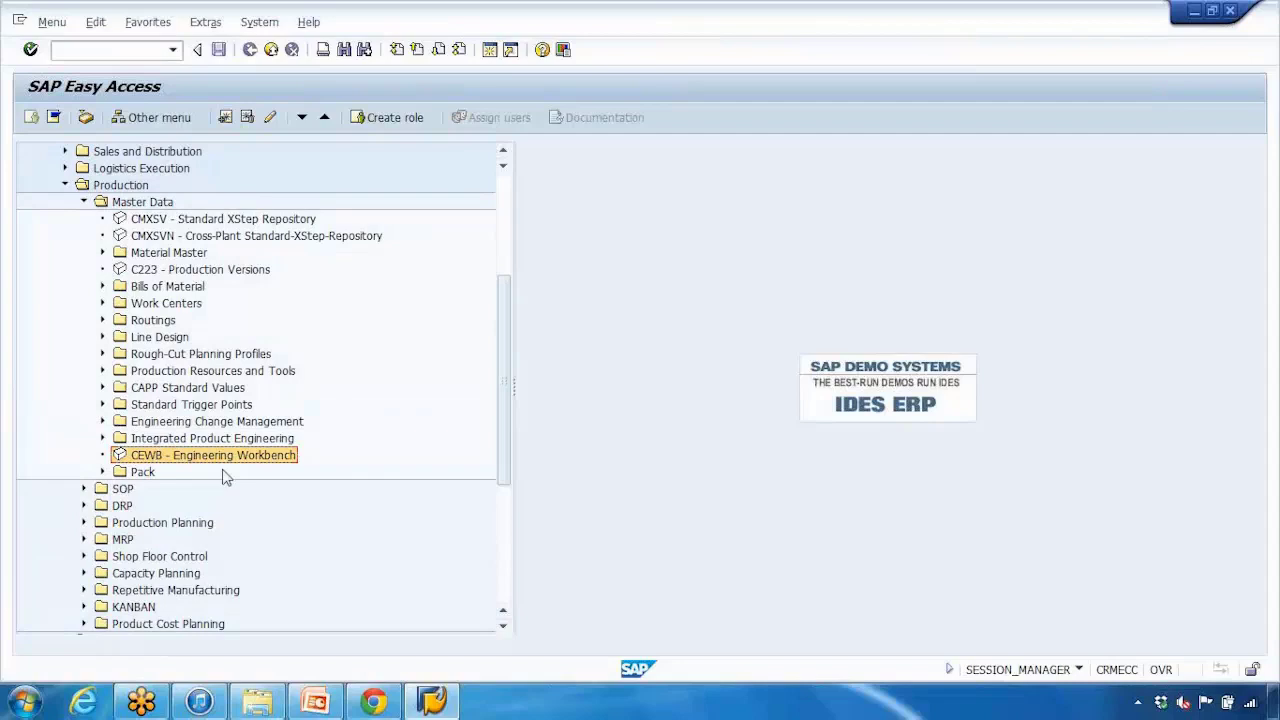
# Step: Launch CEWB and confirm P_ALLES (Focus Routing Header - All) as the current working area
pyautogui.doubleClick(172, 458)
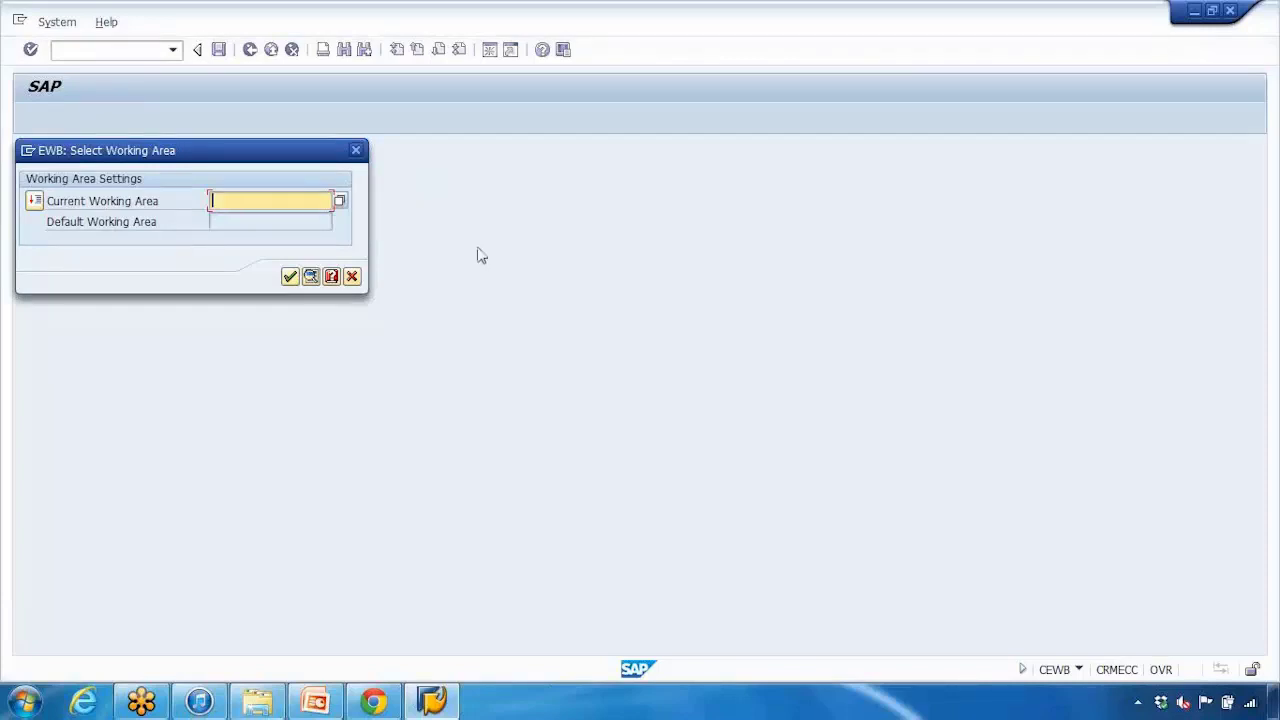
pyautogui.click(340, 201)
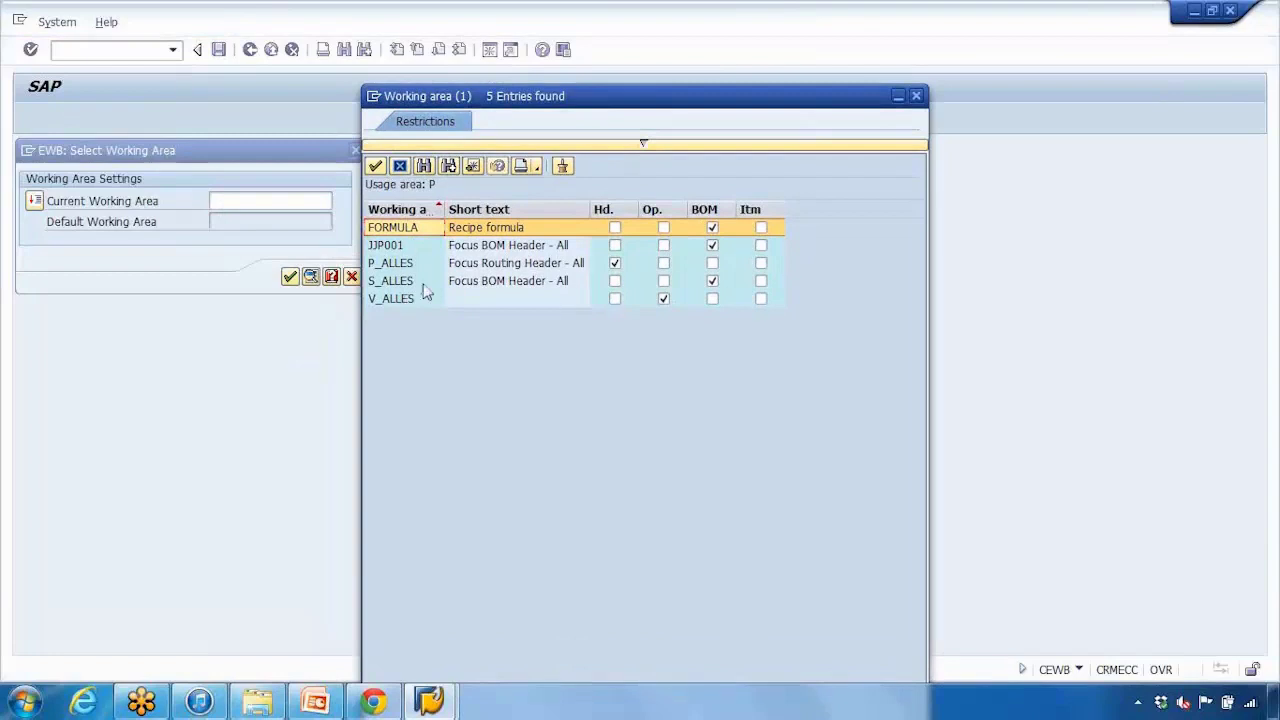
pyautogui.click(492, 249)
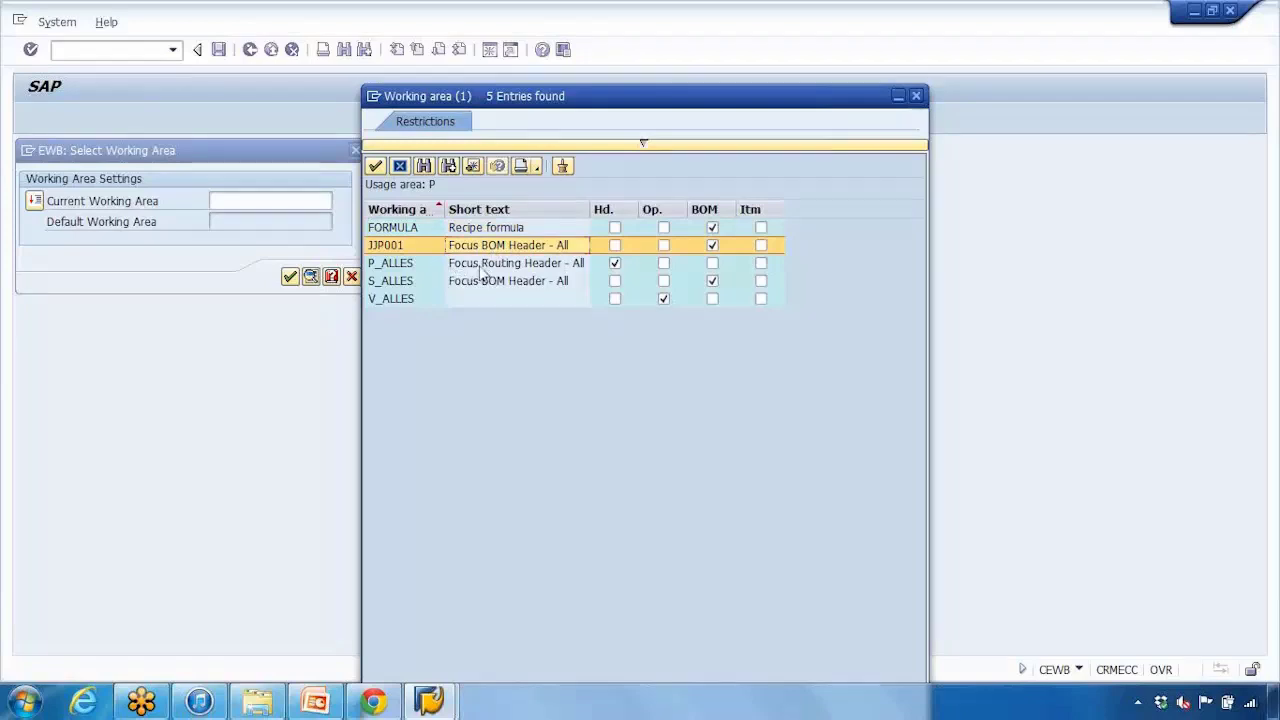
pyautogui.click(484, 268)
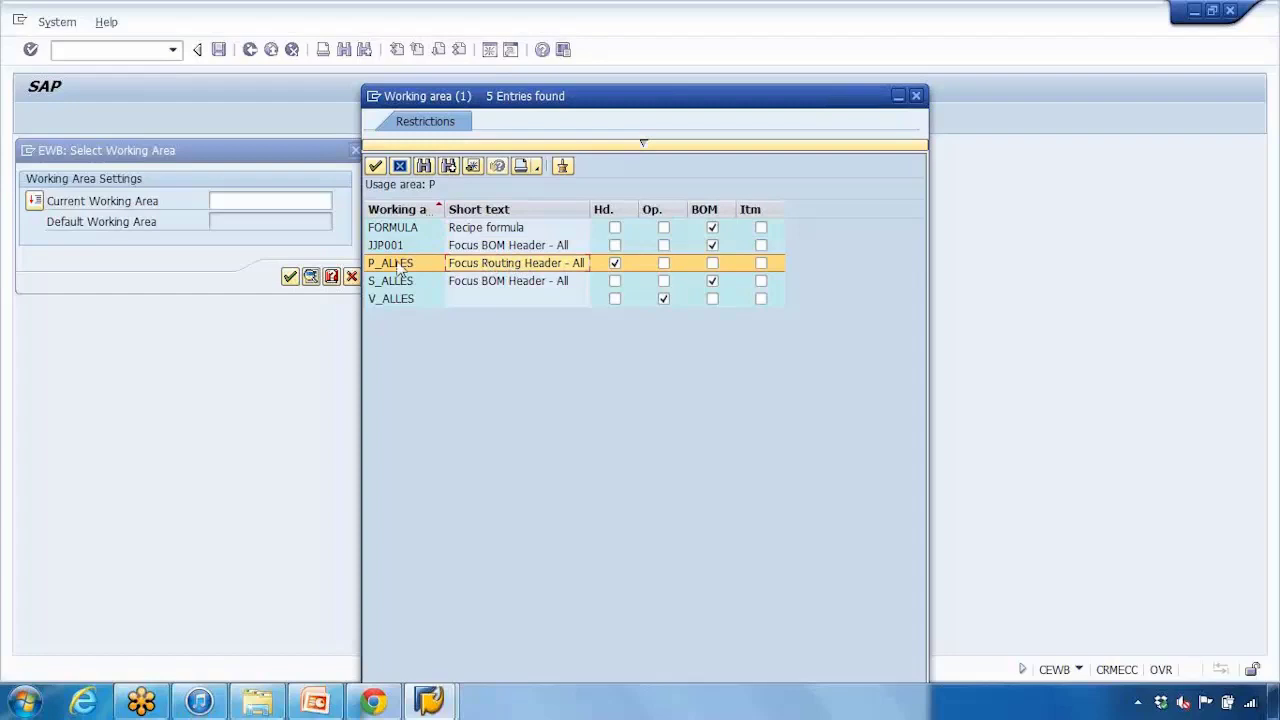
pyautogui.doubleClick(467, 272)
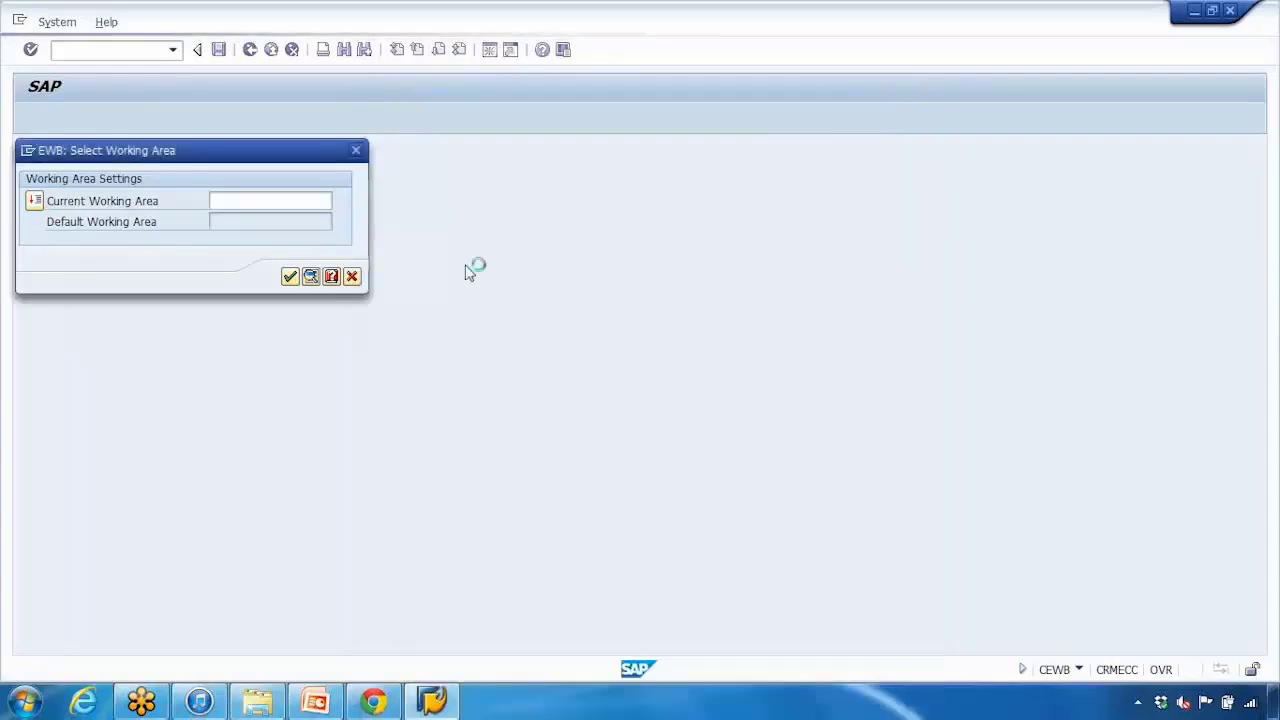
pyautogui.click(290, 276)
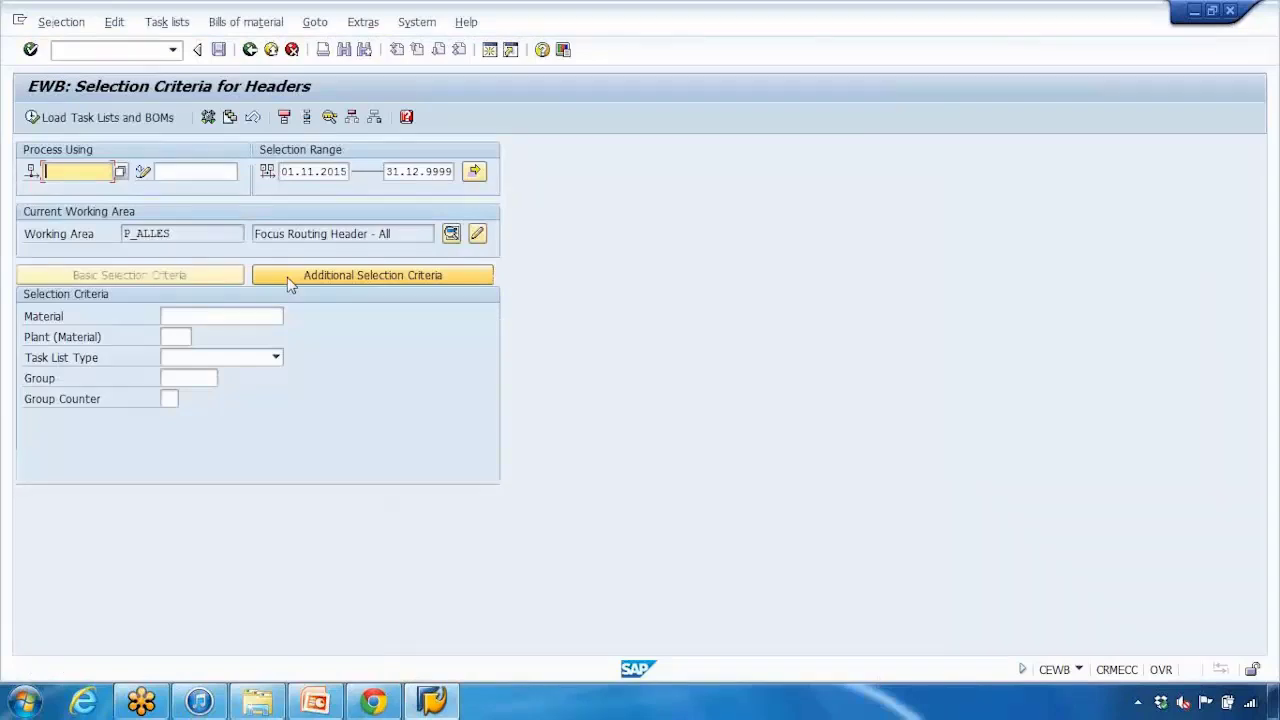
# Step: Try entering plant 1000 in the header criteria, then clear it again
pyautogui.click(176, 316)
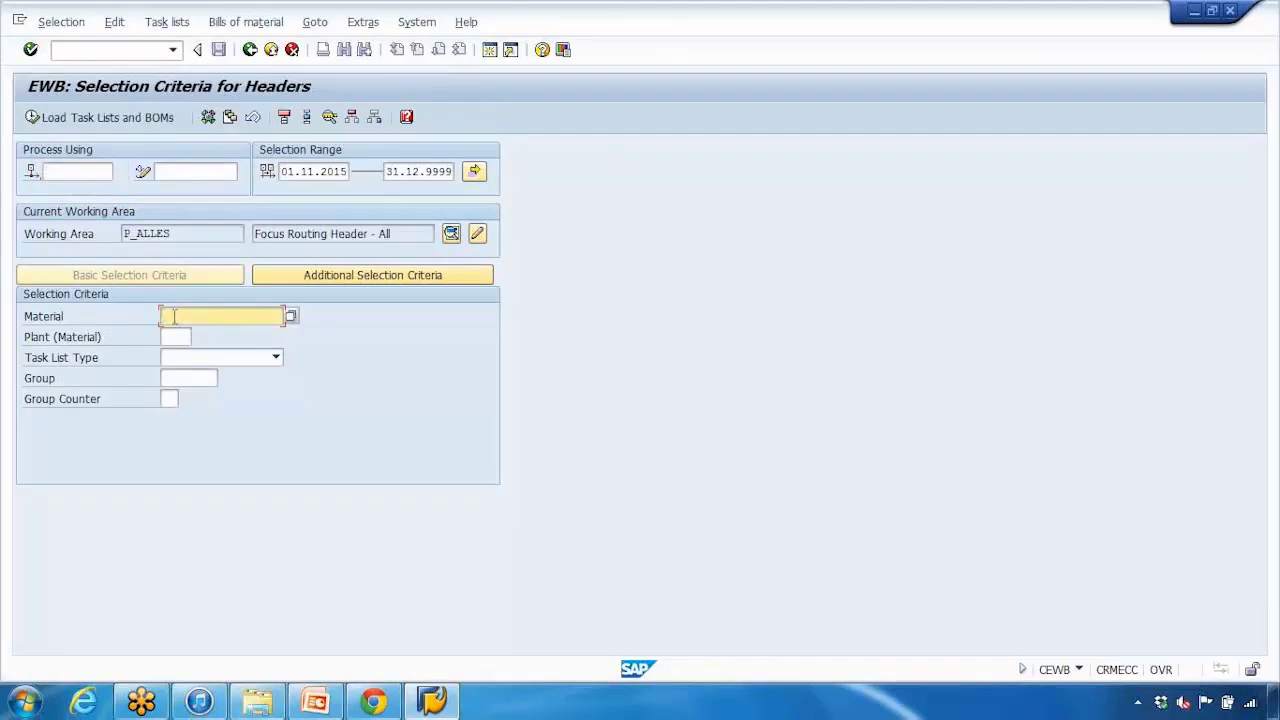
pyautogui.click(168, 336)
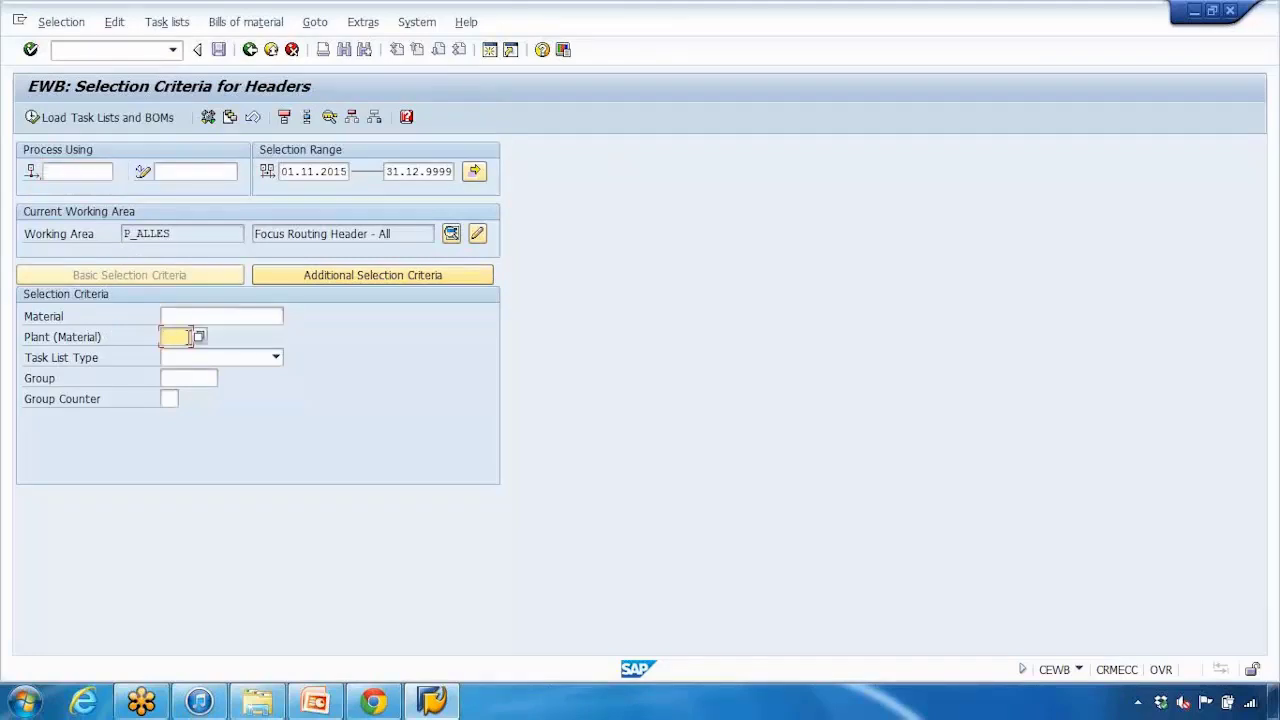
pyautogui.write('1000')
pyautogui.press('BackSpace')
pyautogui.press('BackSpace')
pyautogui.press('BackSpace')
pyautogui.press('BackSpace')
# Step: Show the additional criteria, browsing the Operation, Suboperation and BOM Header tabs before returning to Header
pyautogui.click(386, 278)
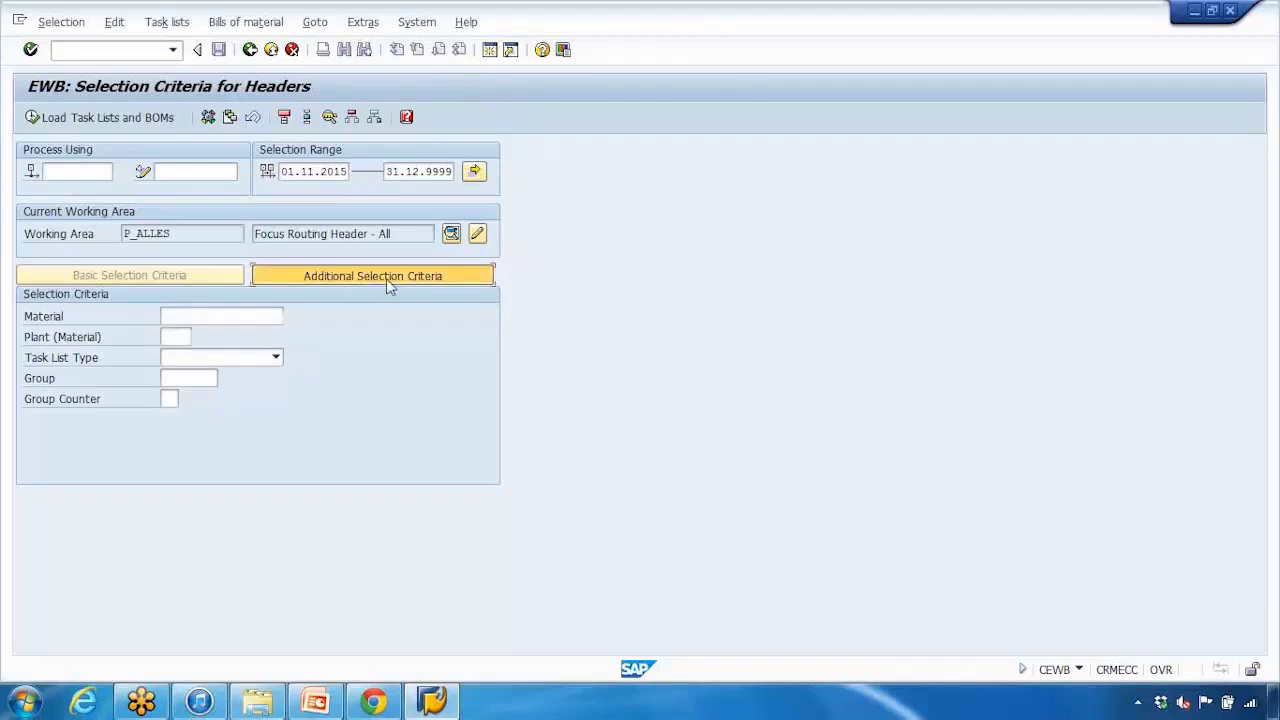
pyautogui.scroll(-1, 173, 398)
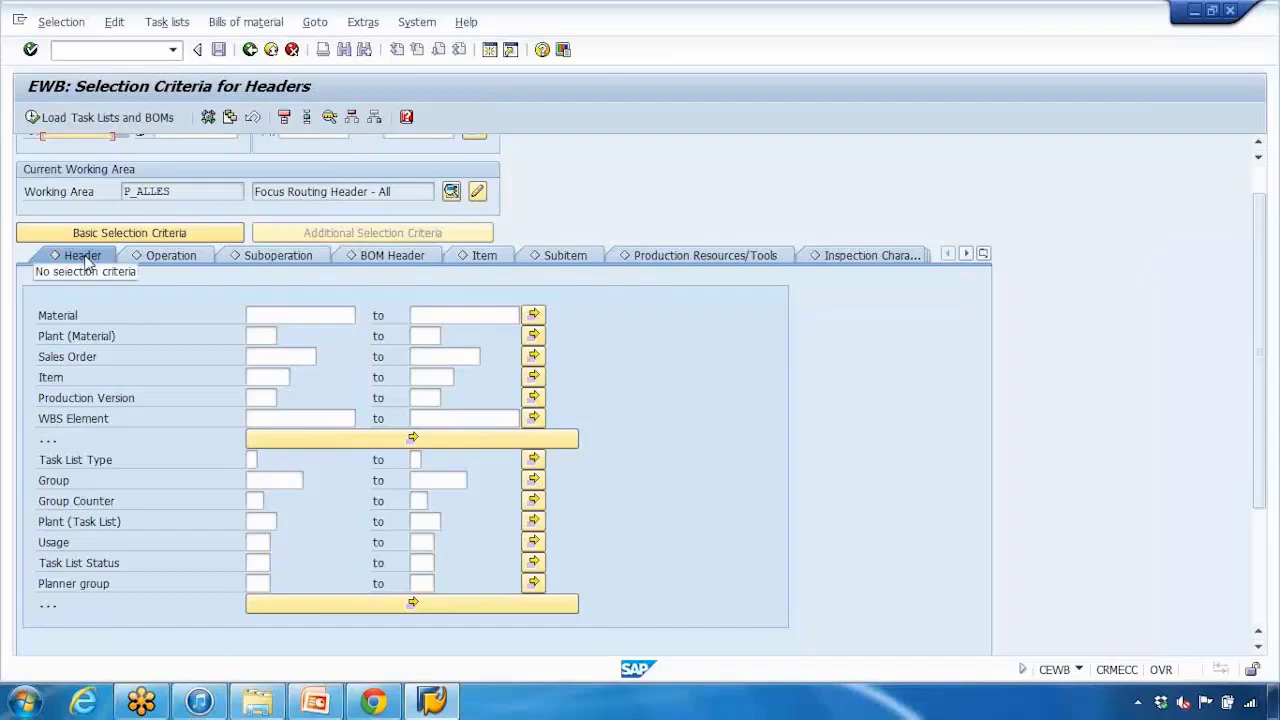
pyautogui.click(166, 257)
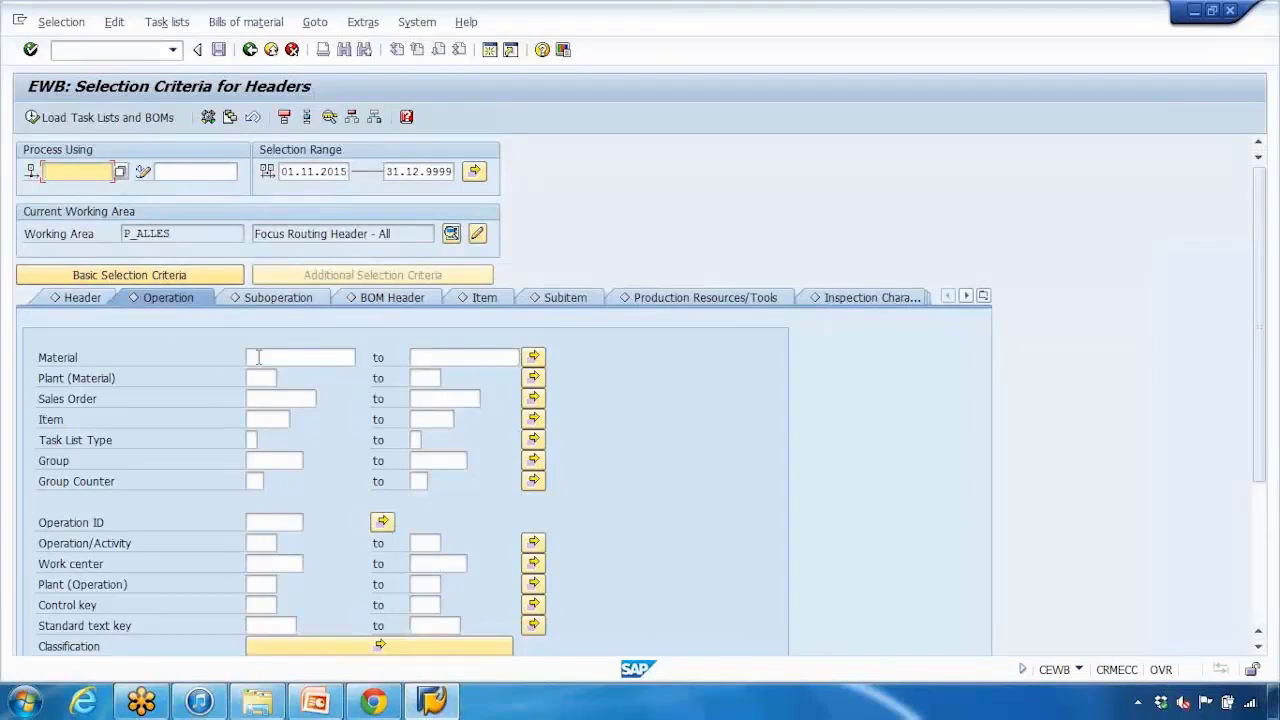
pyautogui.click(272, 299)
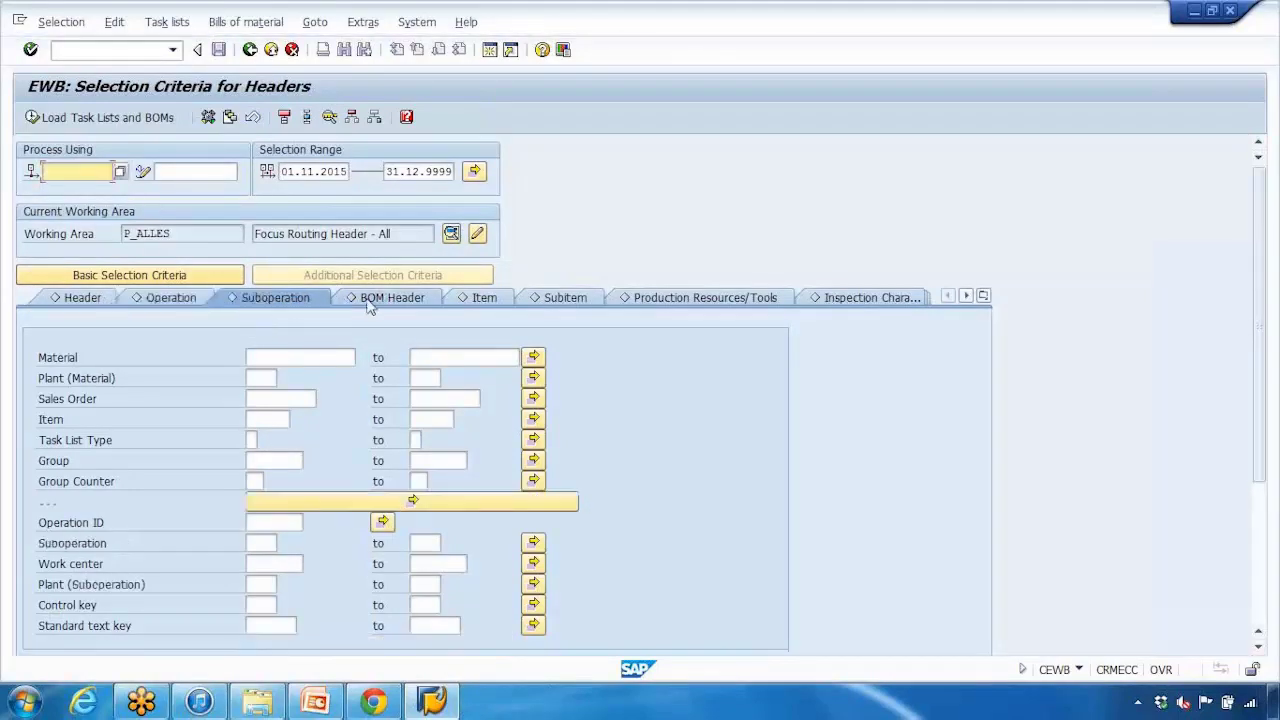
pyautogui.click(374, 298)
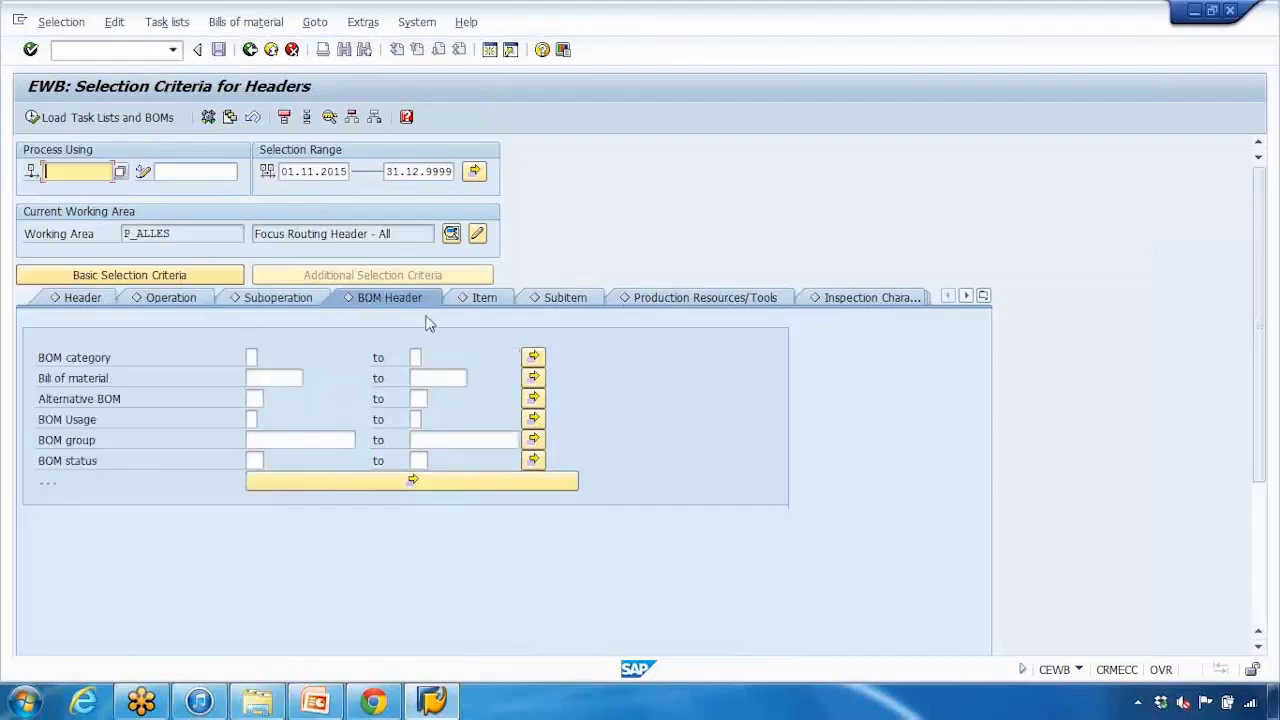
pyautogui.click(65, 300)
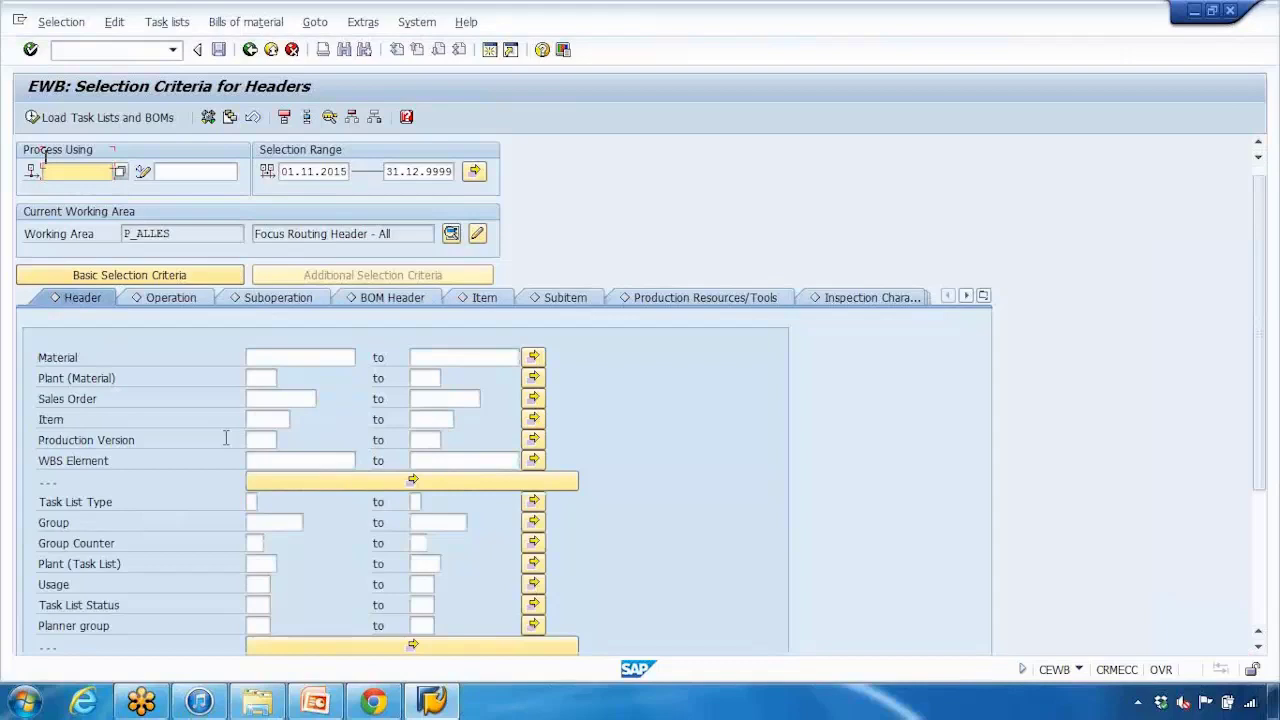
pyautogui.scroll(-1, 226, 438)
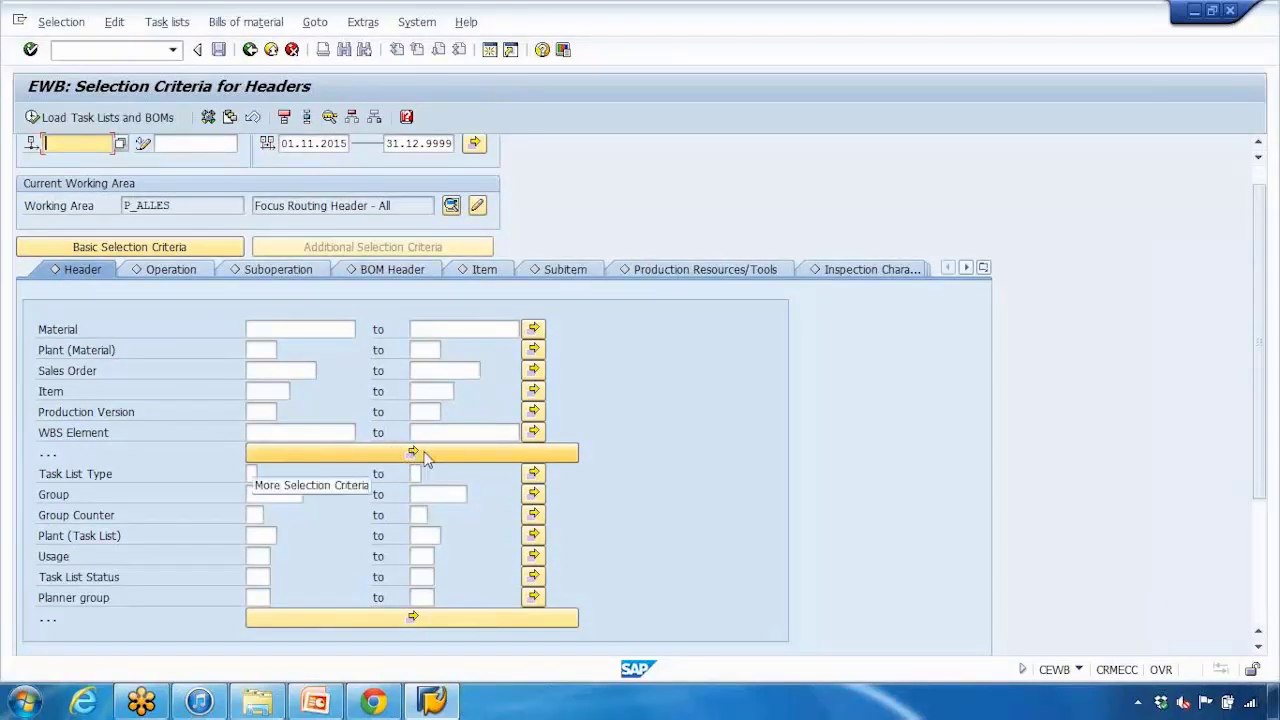
# Step: Add Created on and Created by as extra header selection fields via More Selection Criteria
pyautogui.click(425, 457)
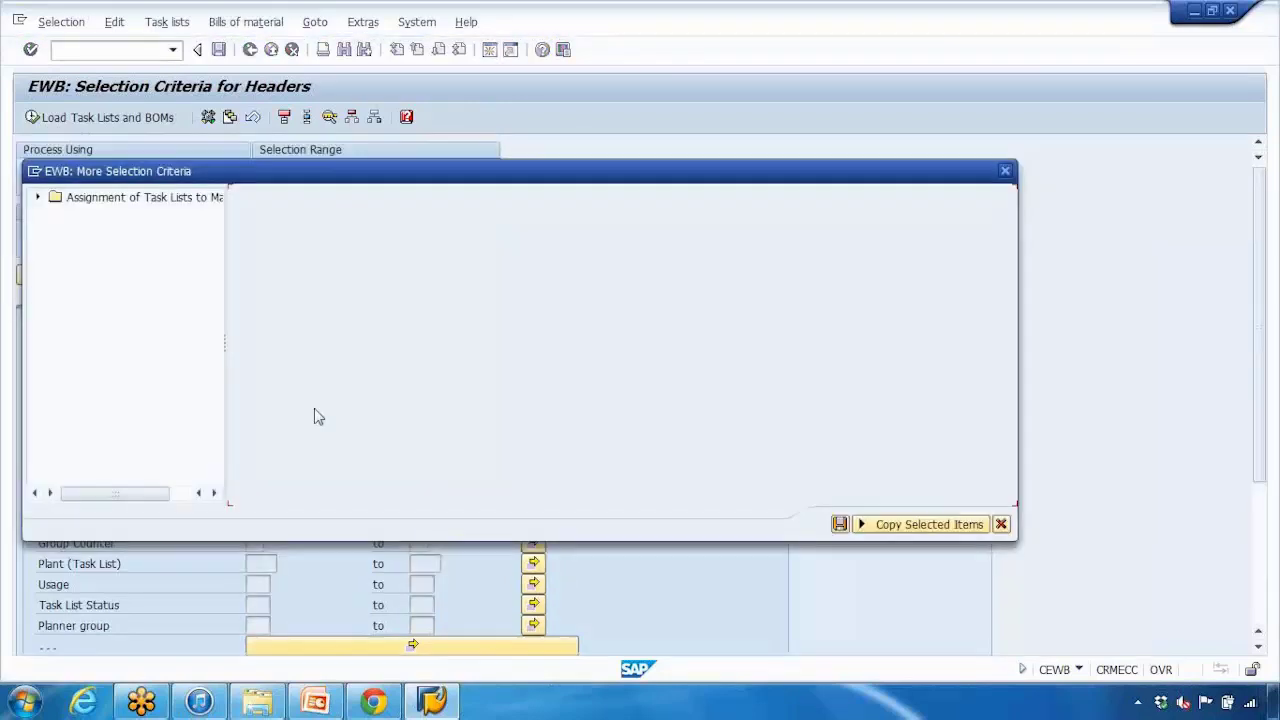
pyautogui.moveTo(326, 176); pyautogui.dragTo(414, 154)
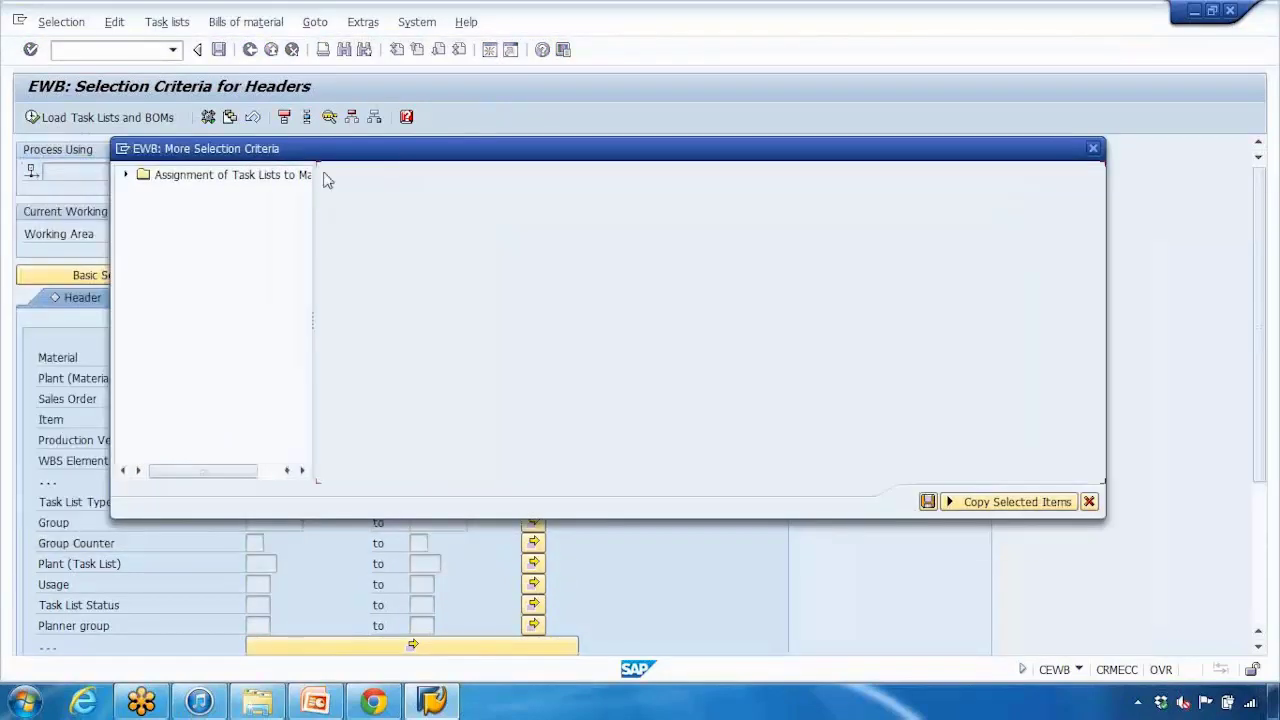
pyautogui.click(128, 176)
pyautogui.moveTo(304, 224); pyautogui.dragTo(298, 307)
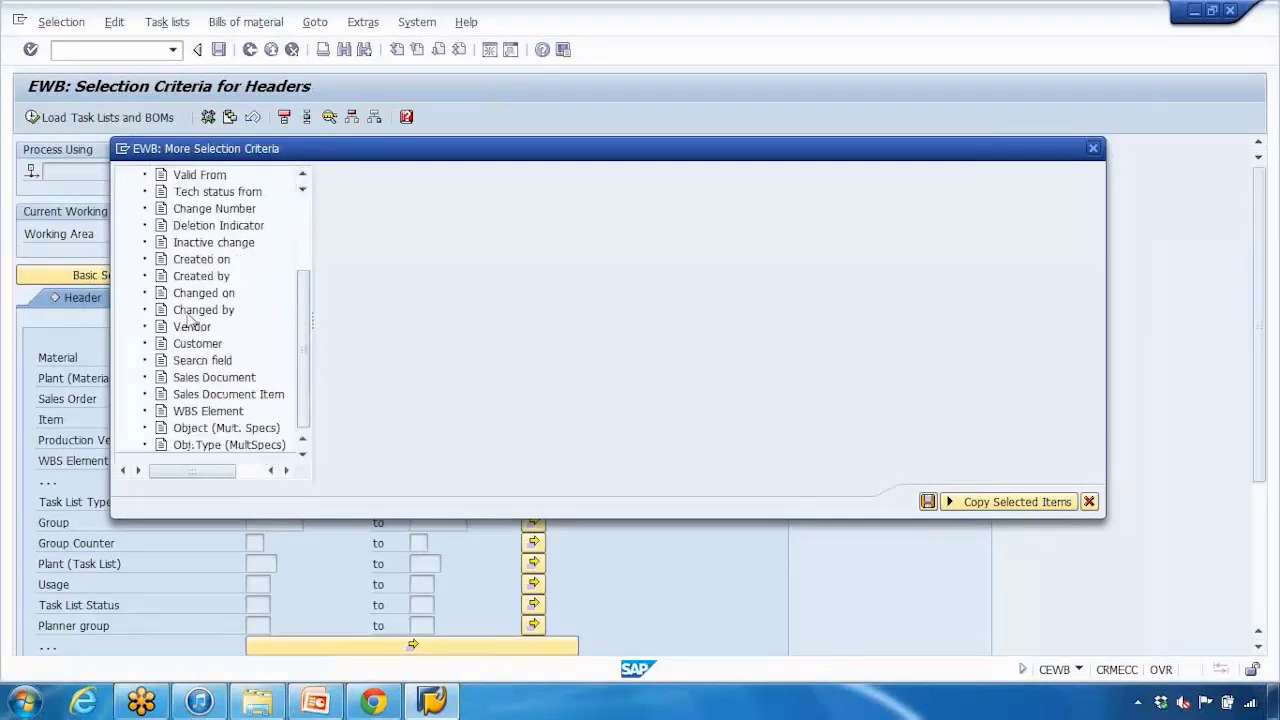
pyautogui.click(196, 260)
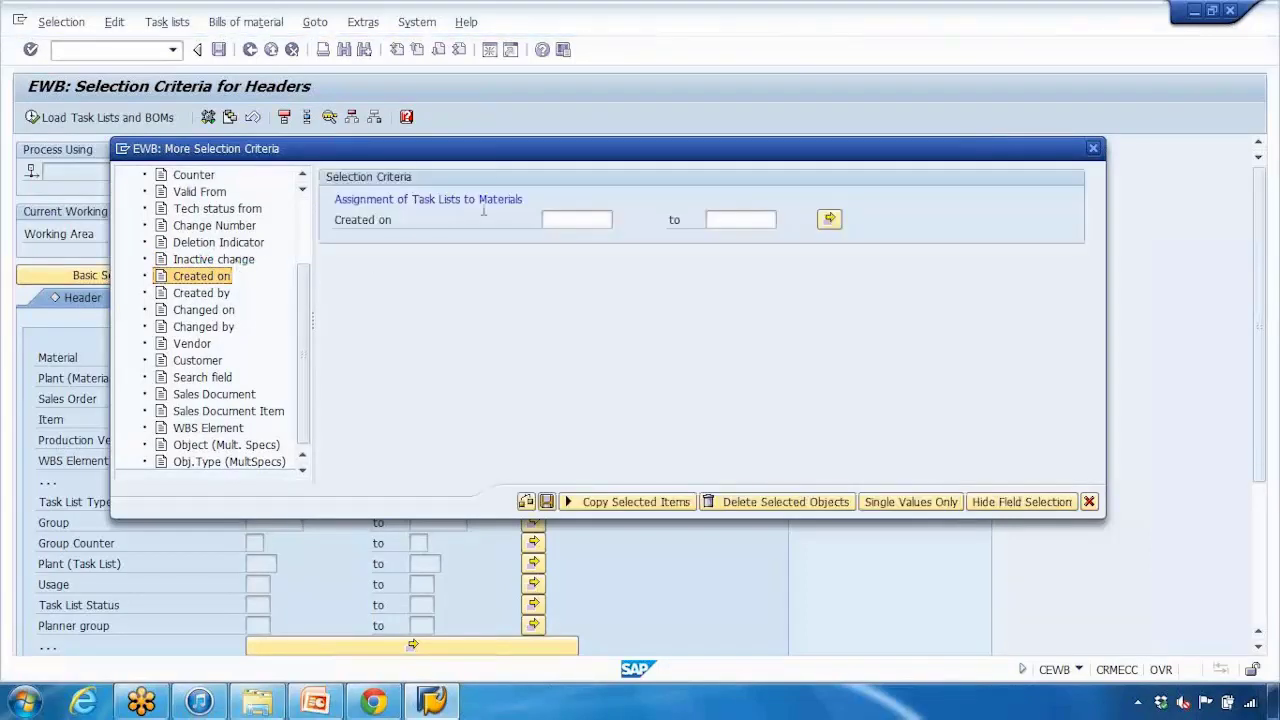
pyautogui.click(208, 297)
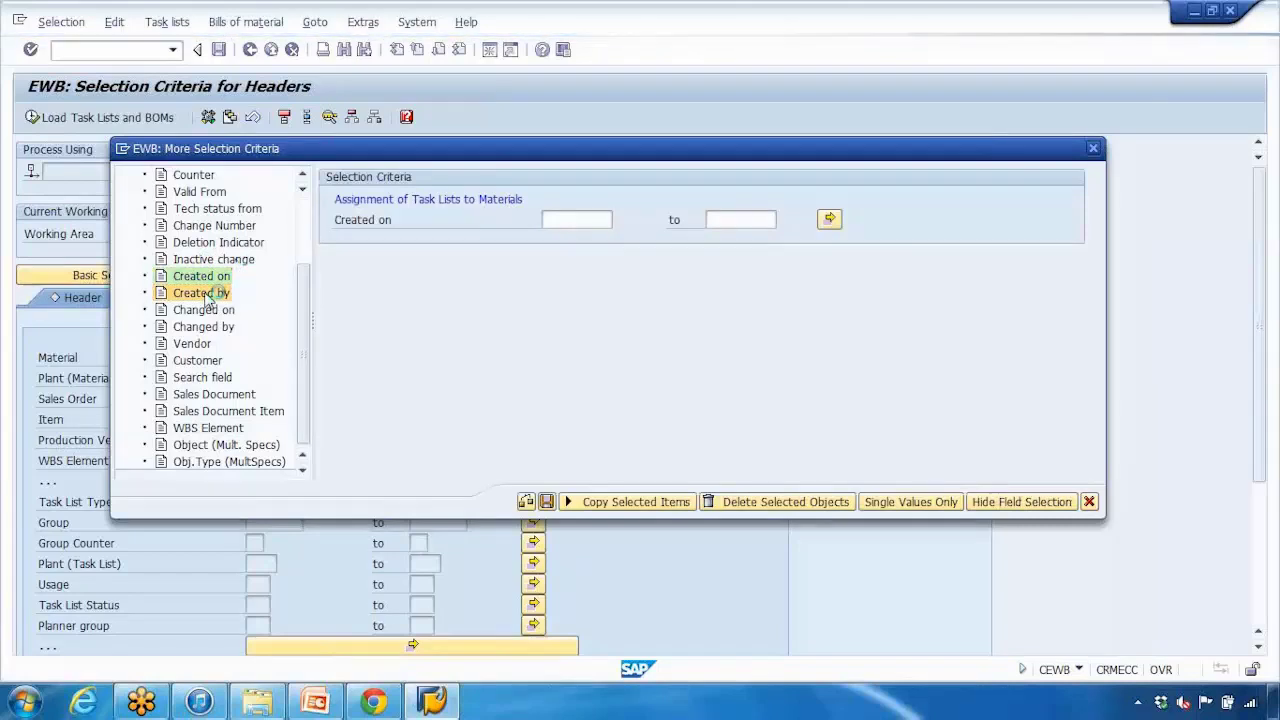
pyautogui.click(573, 245)
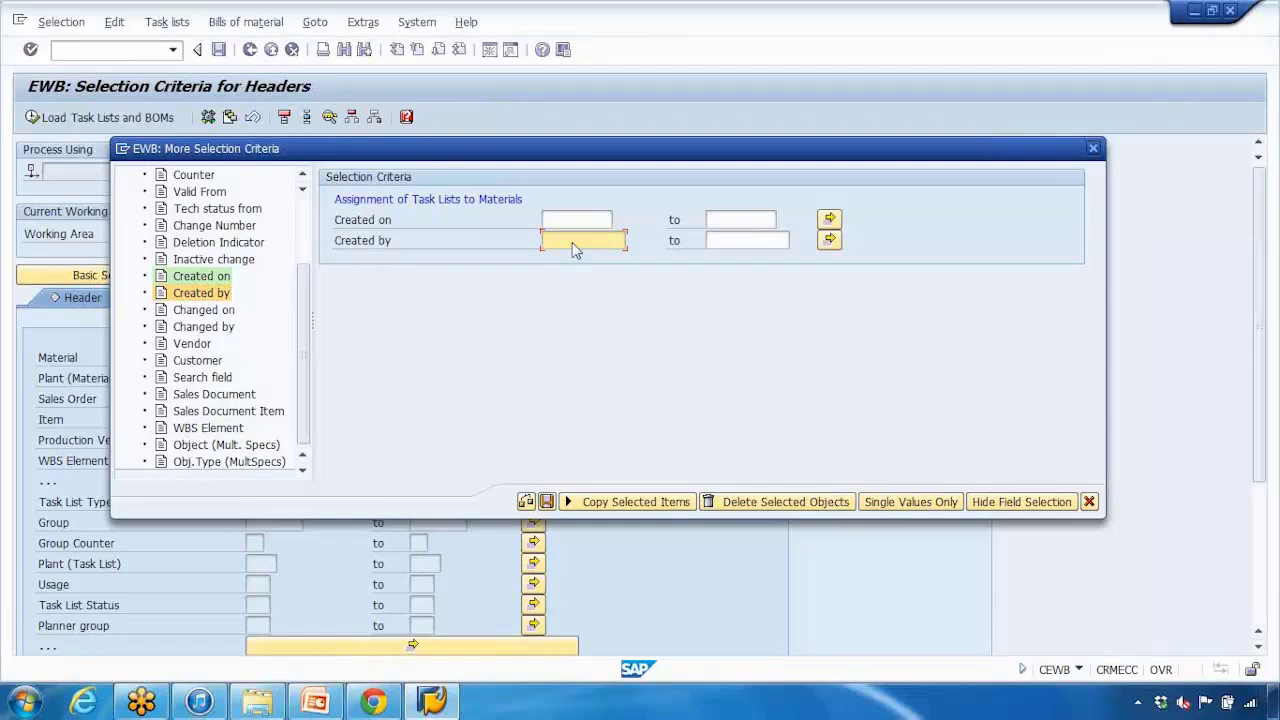
# Step: Enter the creator's user name as Created by, then load the matching task lists
pyautogui.write('gurjeet')
pyautogui.click(599, 256)
pyautogui.click(546, 502)
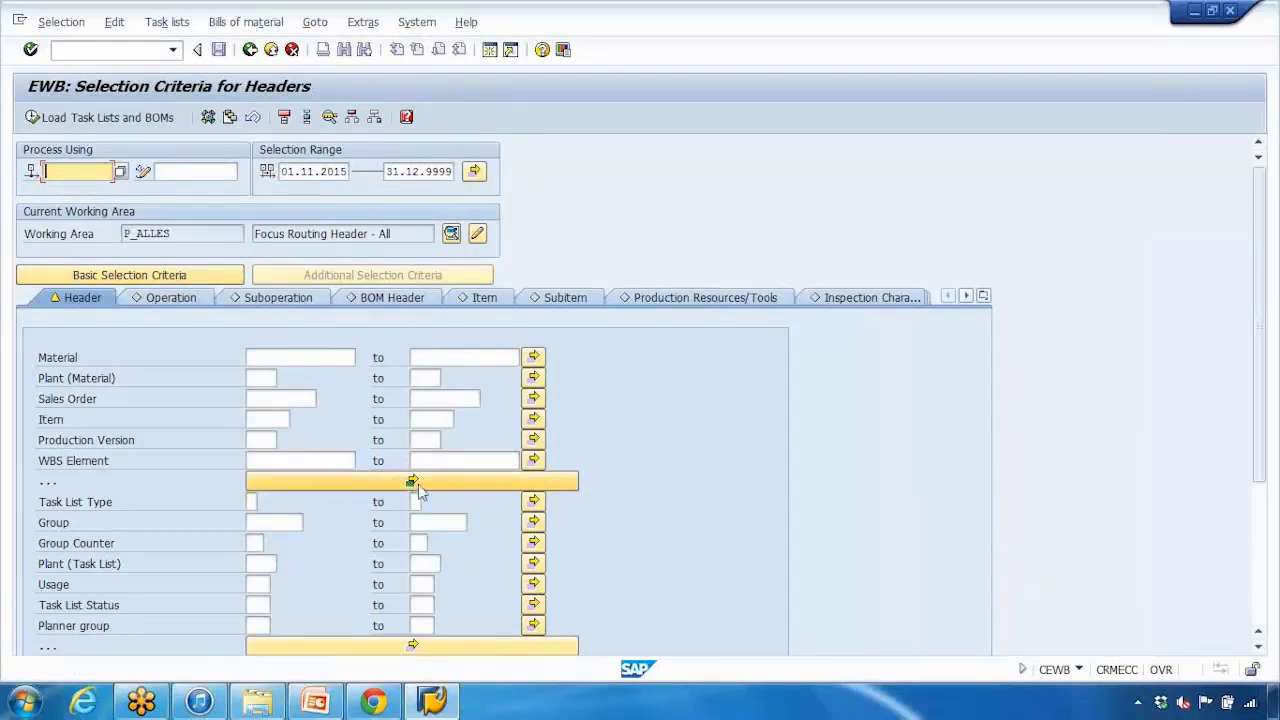
pyautogui.scroll(-1, 414, 480)
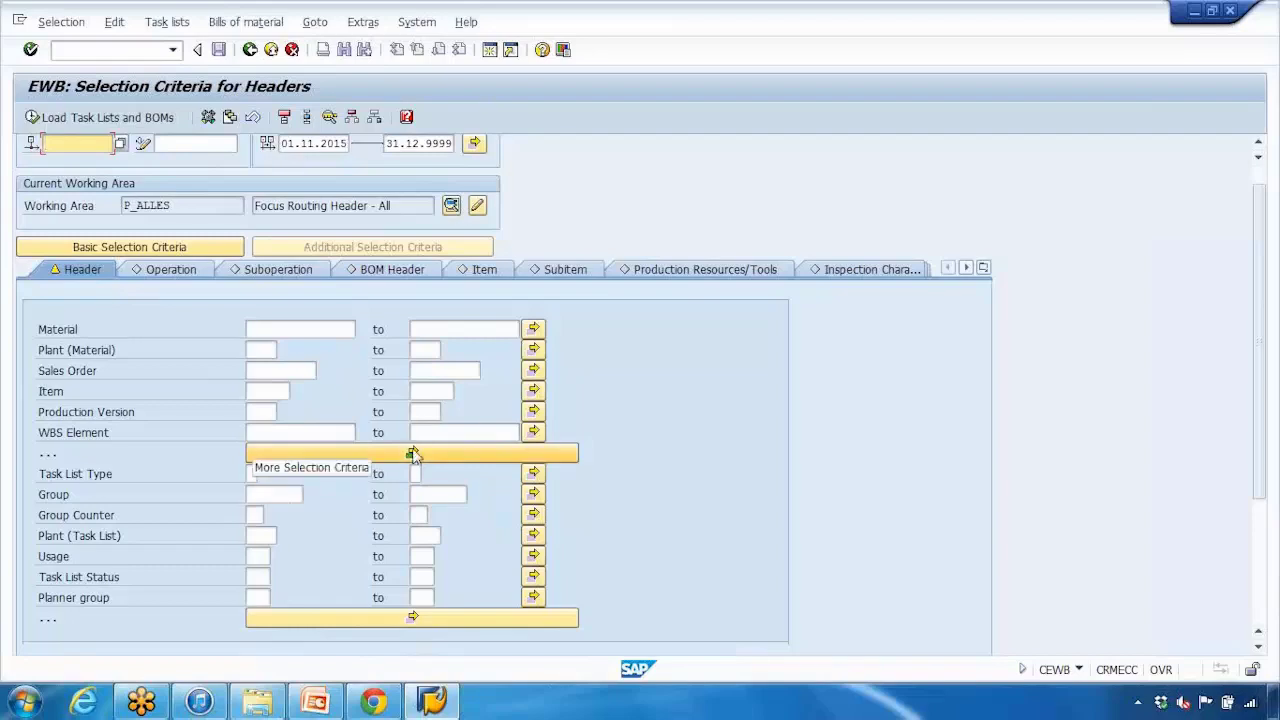
pyautogui.scroll(-1, 408, 500)
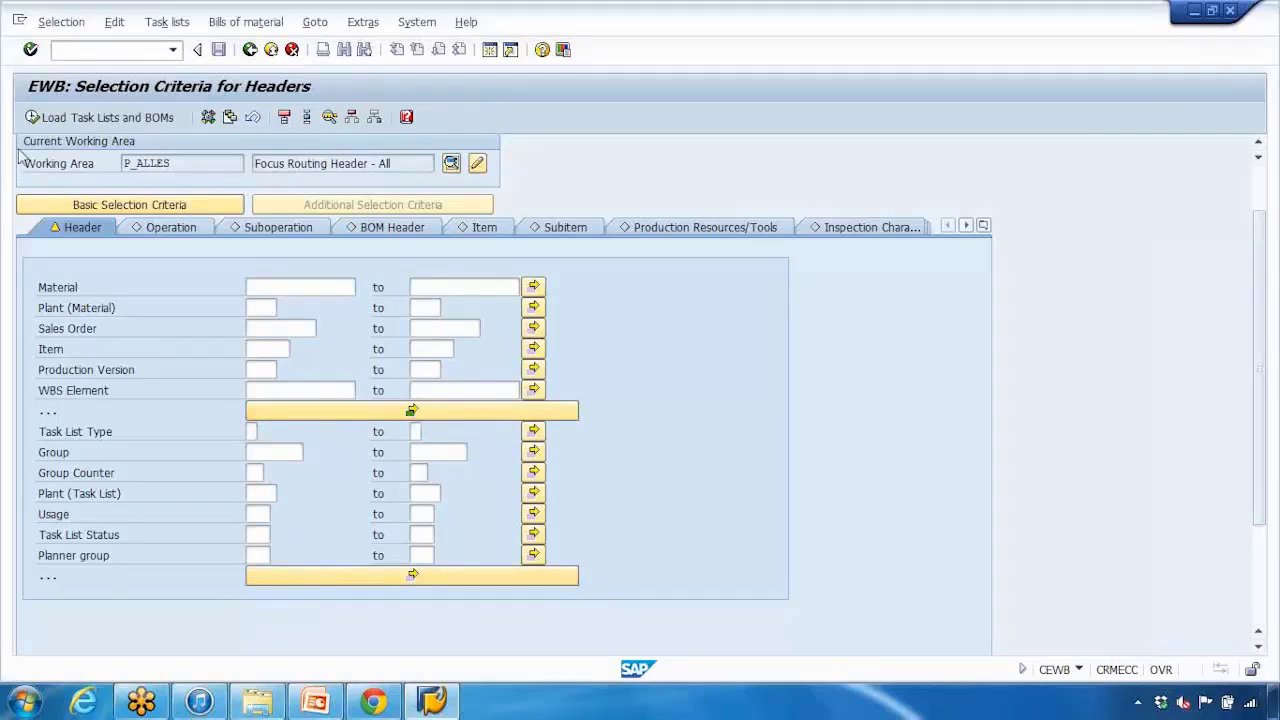
pyautogui.click(34, 118)
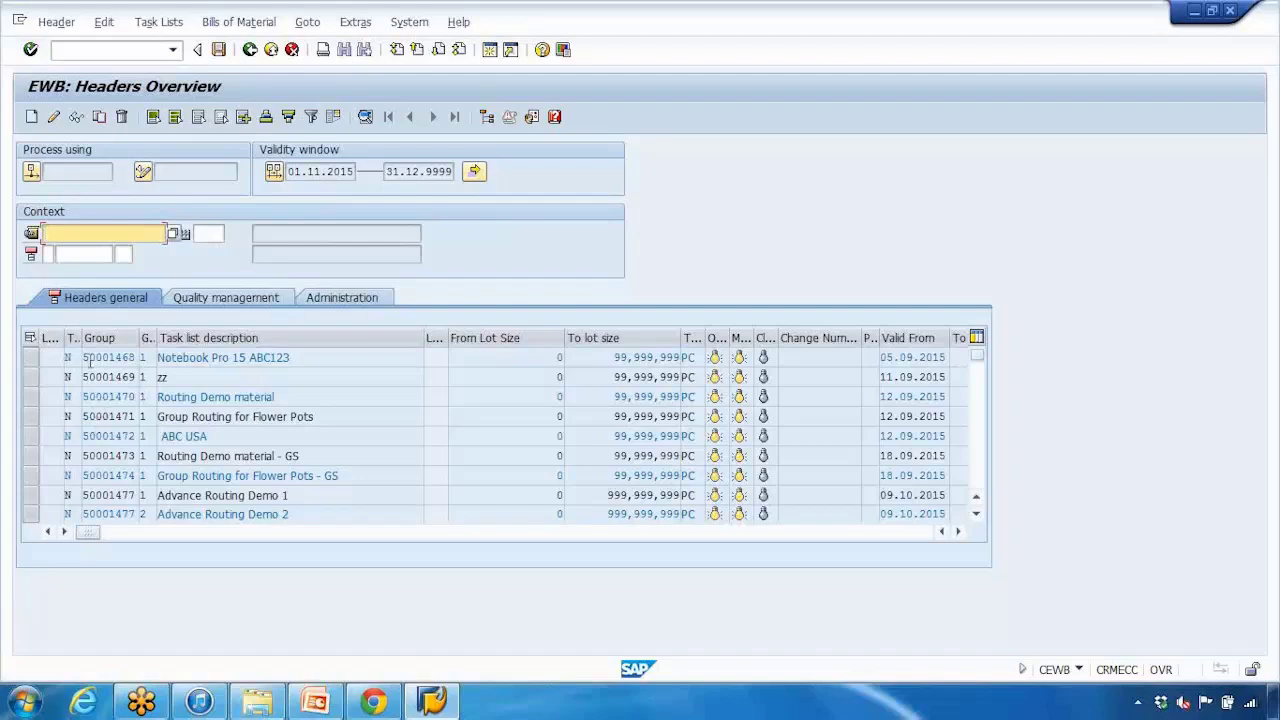
# Step: Scroll through the loaded headers, inspecting descriptions down to the MI001 Manufacturing instructions 1 task list
pyautogui.moveTo(86, 358); pyautogui.dragTo(120, 380)
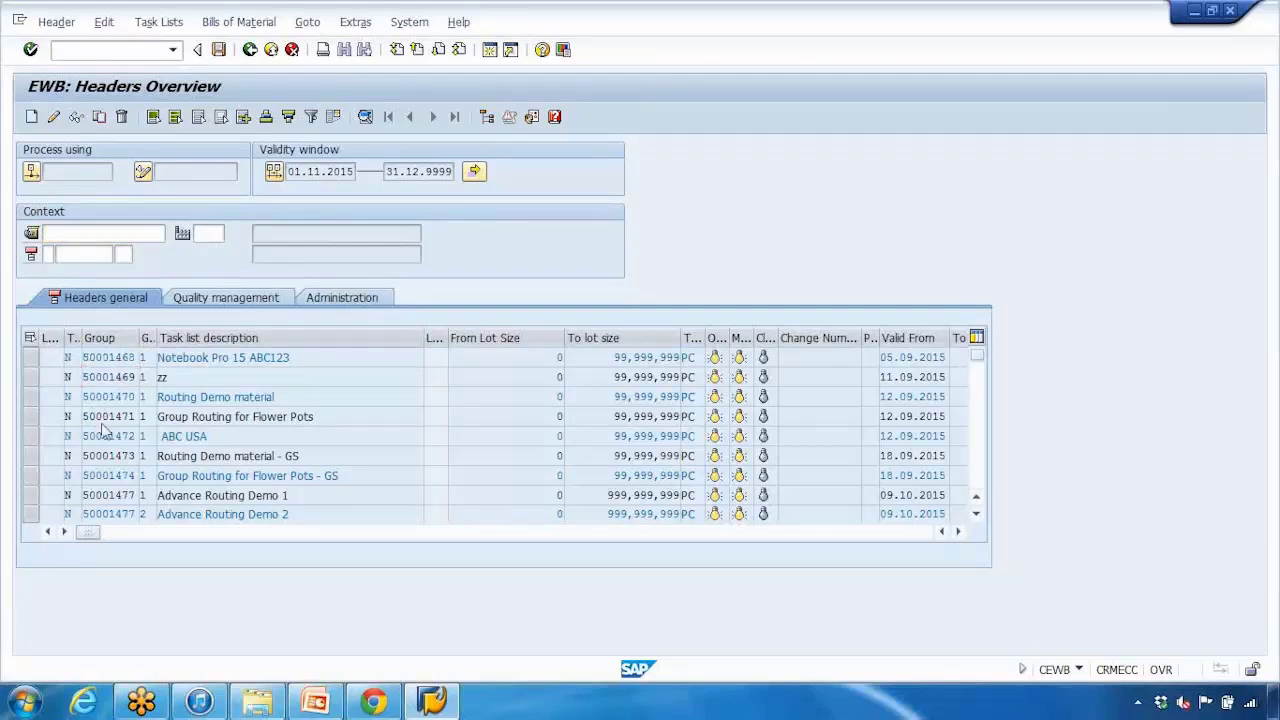
pyautogui.scroll(-1, 102, 428)
pyautogui.scroll(-1, 107, 428)
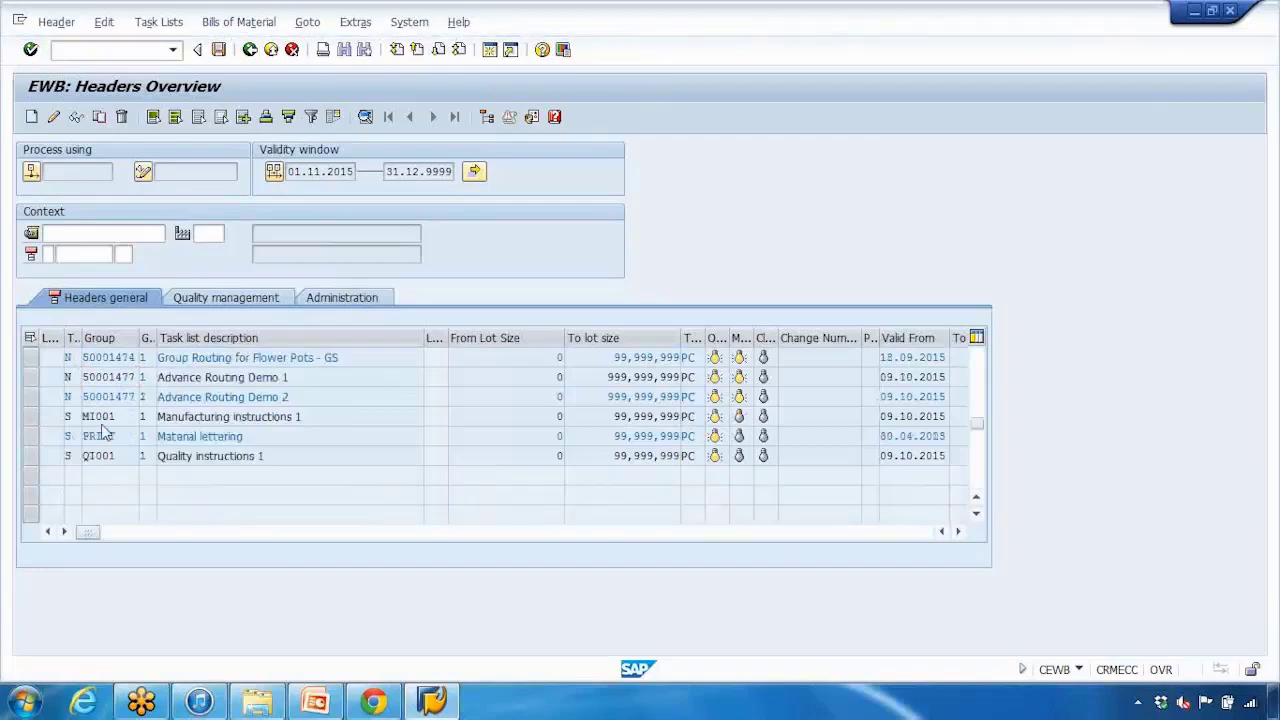
pyautogui.scroll(-1, 112, 408)
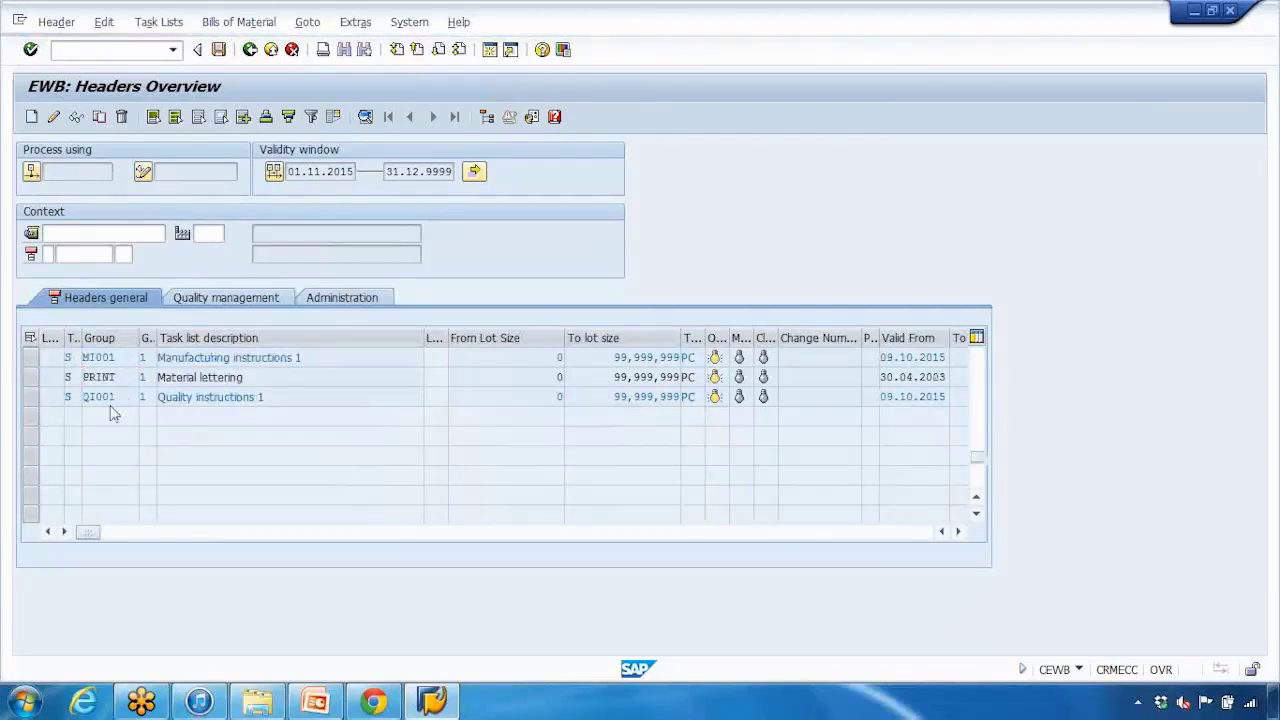
pyautogui.scroll(1, 108, 413)
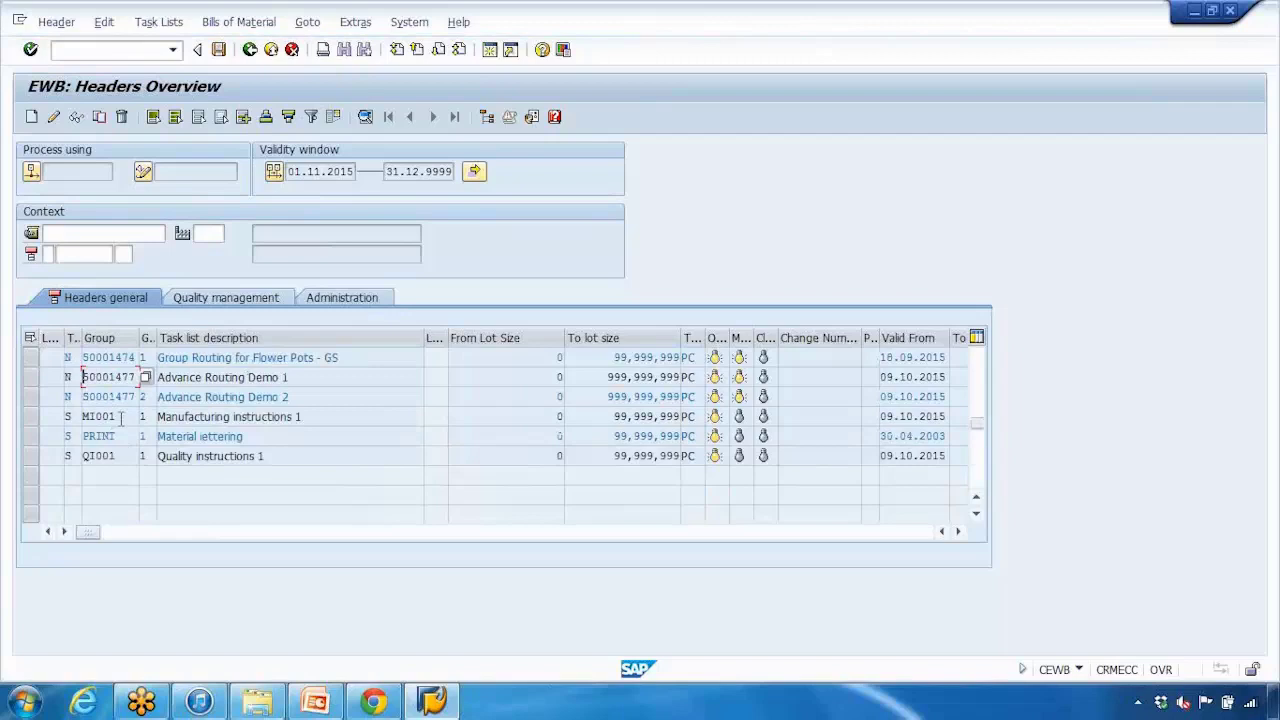
pyautogui.moveTo(193, 418); pyautogui.dragTo(236, 424)
pyautogui.press('Down')
pyautogui.press('Down')
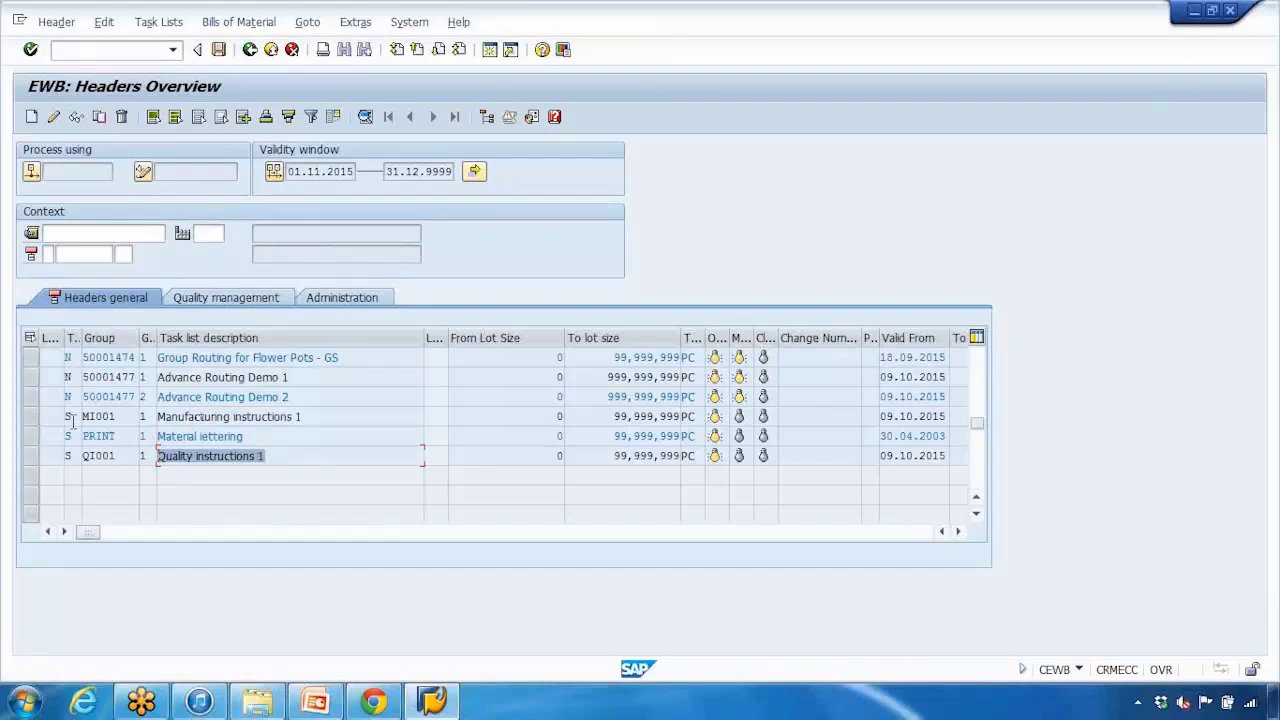
pyautogui.click(73, 418)
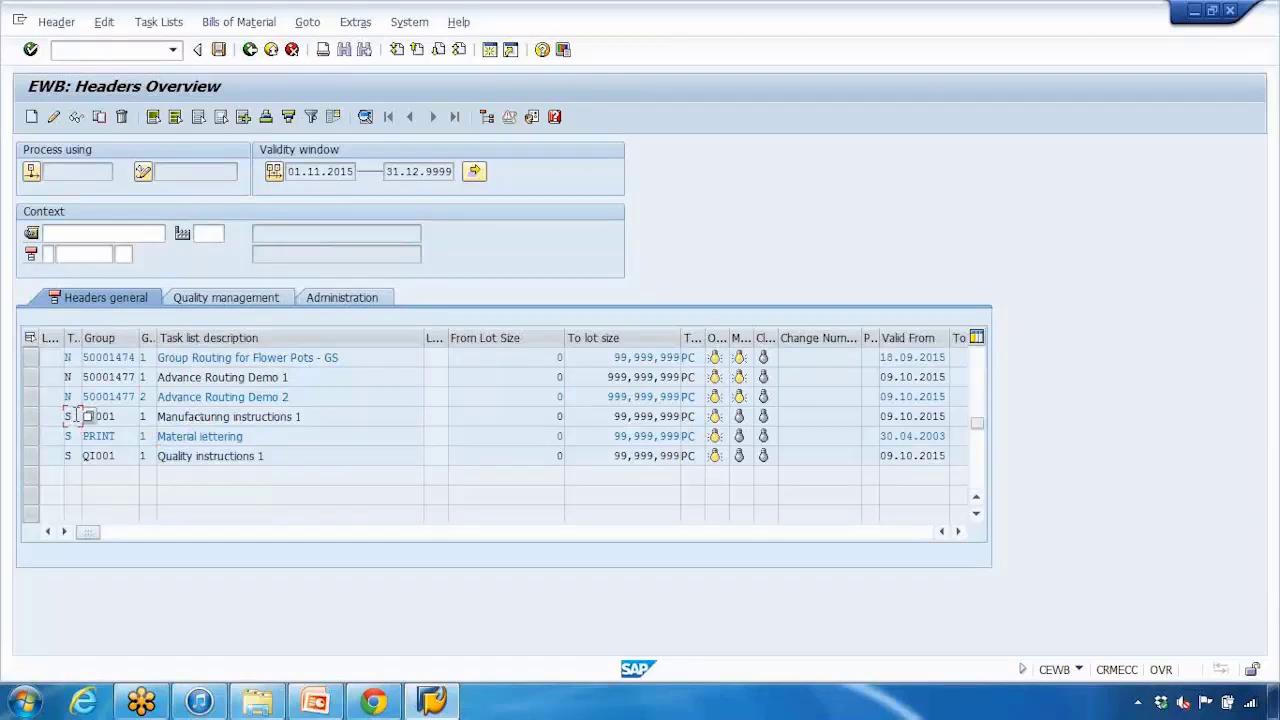
pyautogui.moveTo(73, 416); pyautogui.dragTo(46, 416)
pyautogui.doubleClick(90, 416)
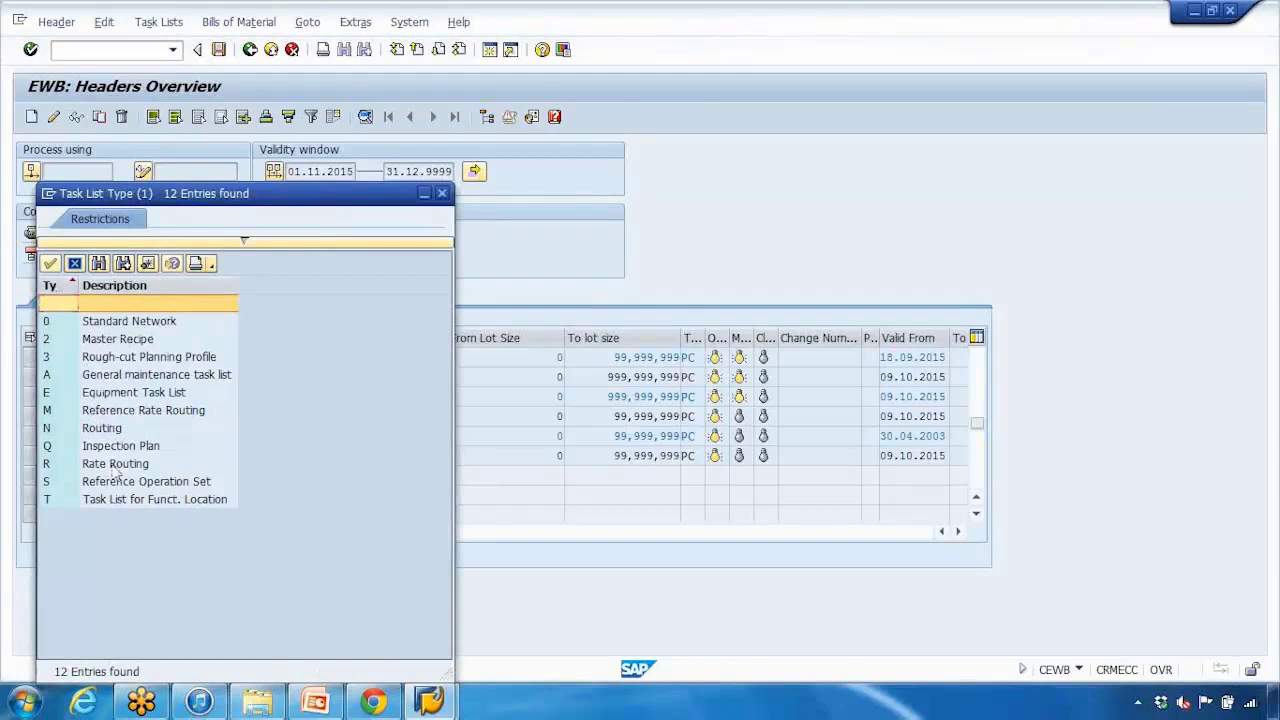
pyautogui.click(108, 430)
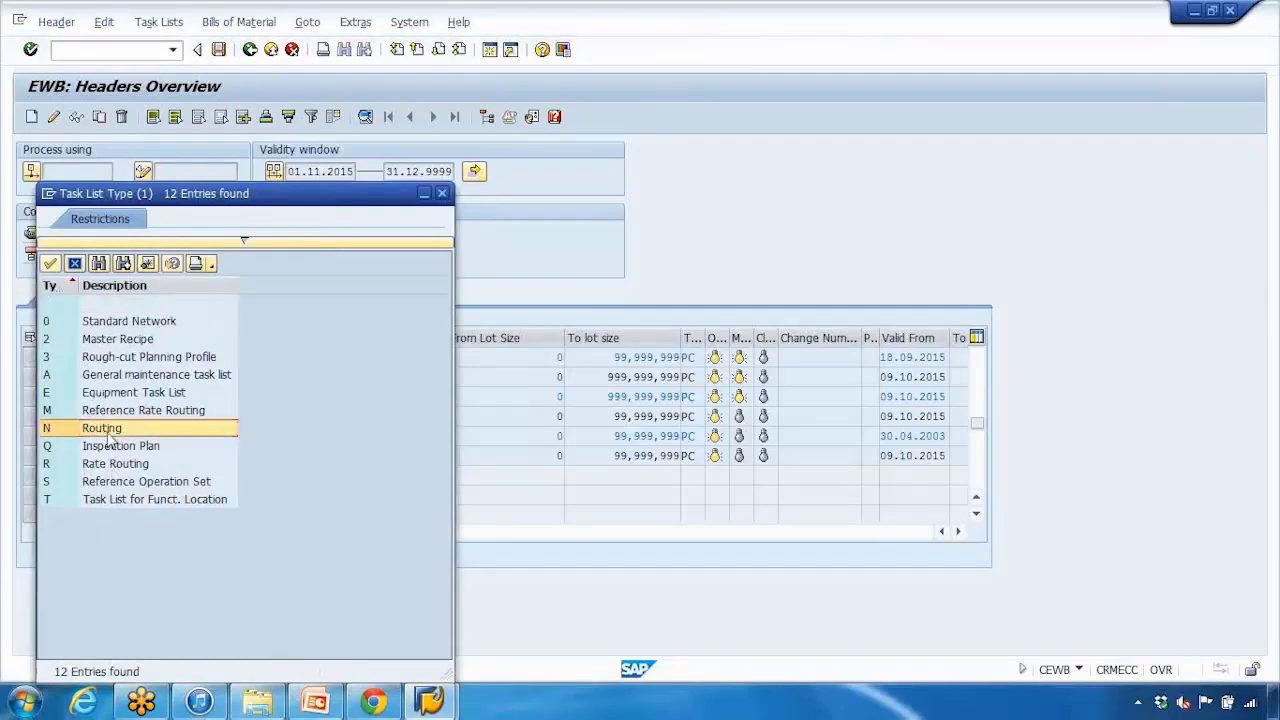
pyautogui.click(125, 483)
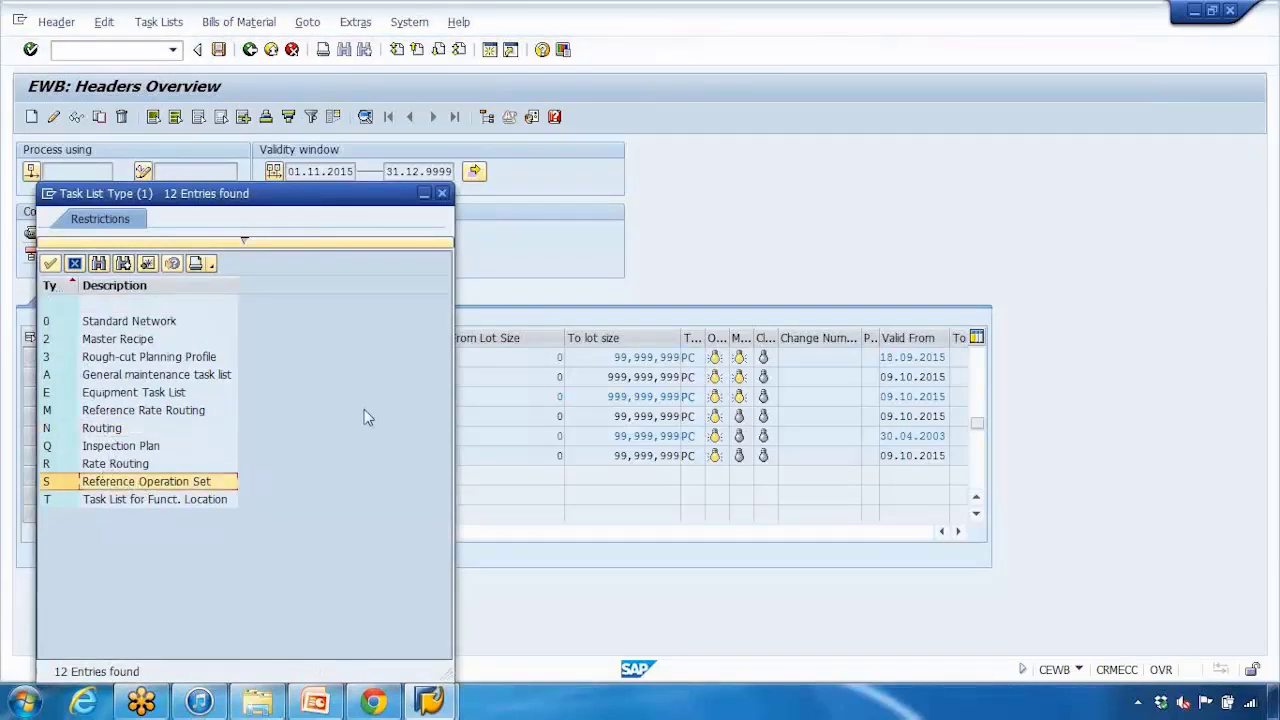
pyautogui.click(440, 193)
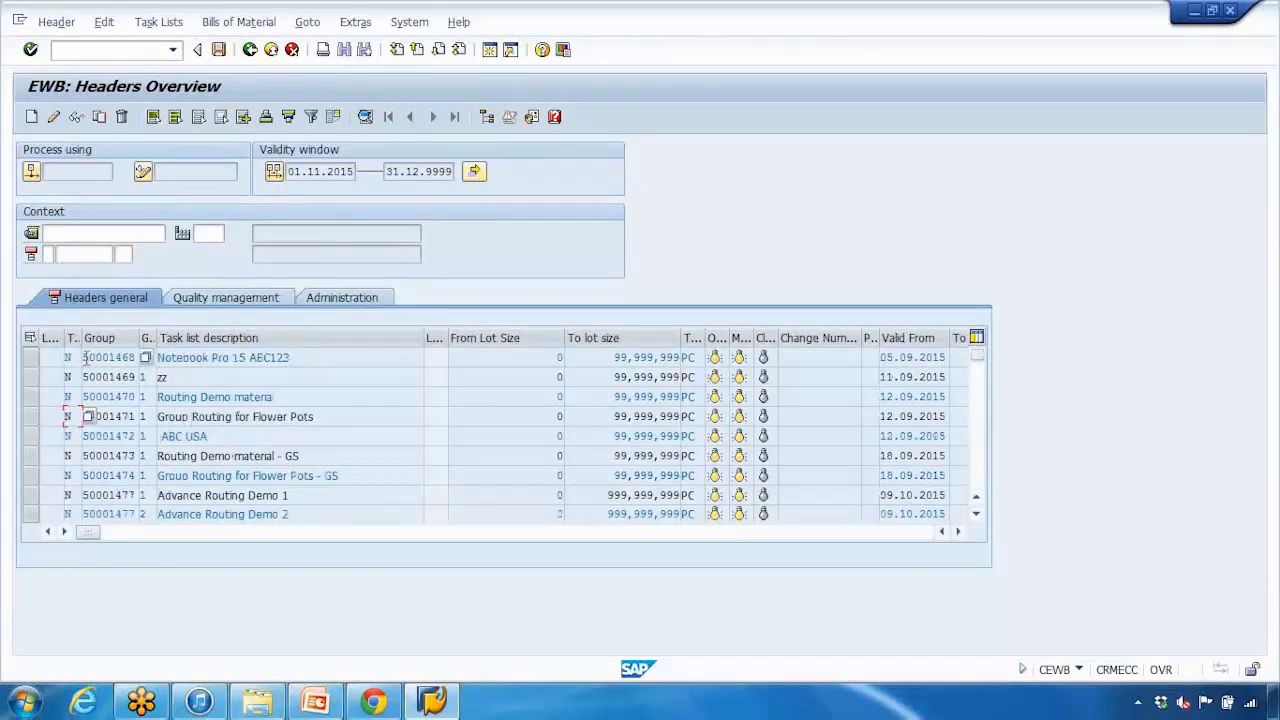
# Step: Inspect routing 50001468's group, Notebook Pro 15 ABC123 description and valid-from date, then open the Task Lists menu
pyautogui.doubleClick(86, 358)
pyautogui.click(174, 358)
pyautogui.doubleClick(143, 357)
pyautogui.moveTo(290, 357); pyautogui.dragTo(157, 357)
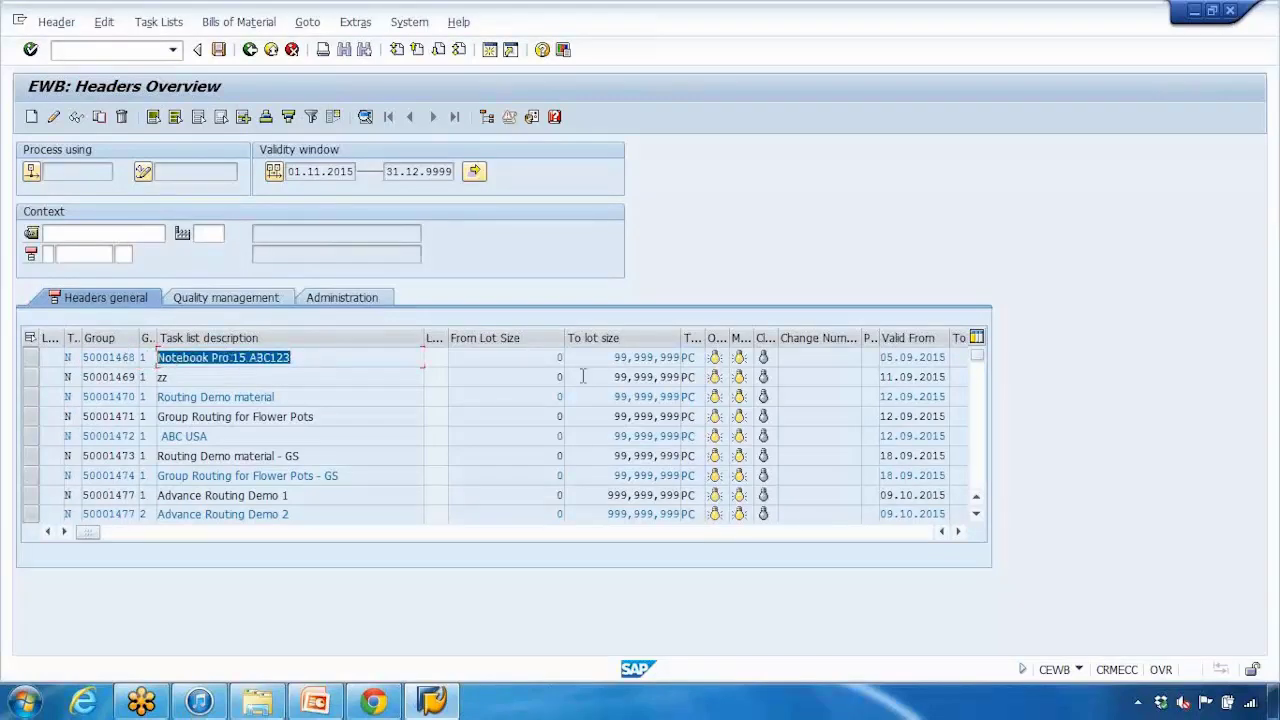
pyautogui.moveTo(562, 357); pyautogui.dragTo(678, 357)
pyautogui.moveTo(945, 357); pyautogui.dragTo(906, 357)
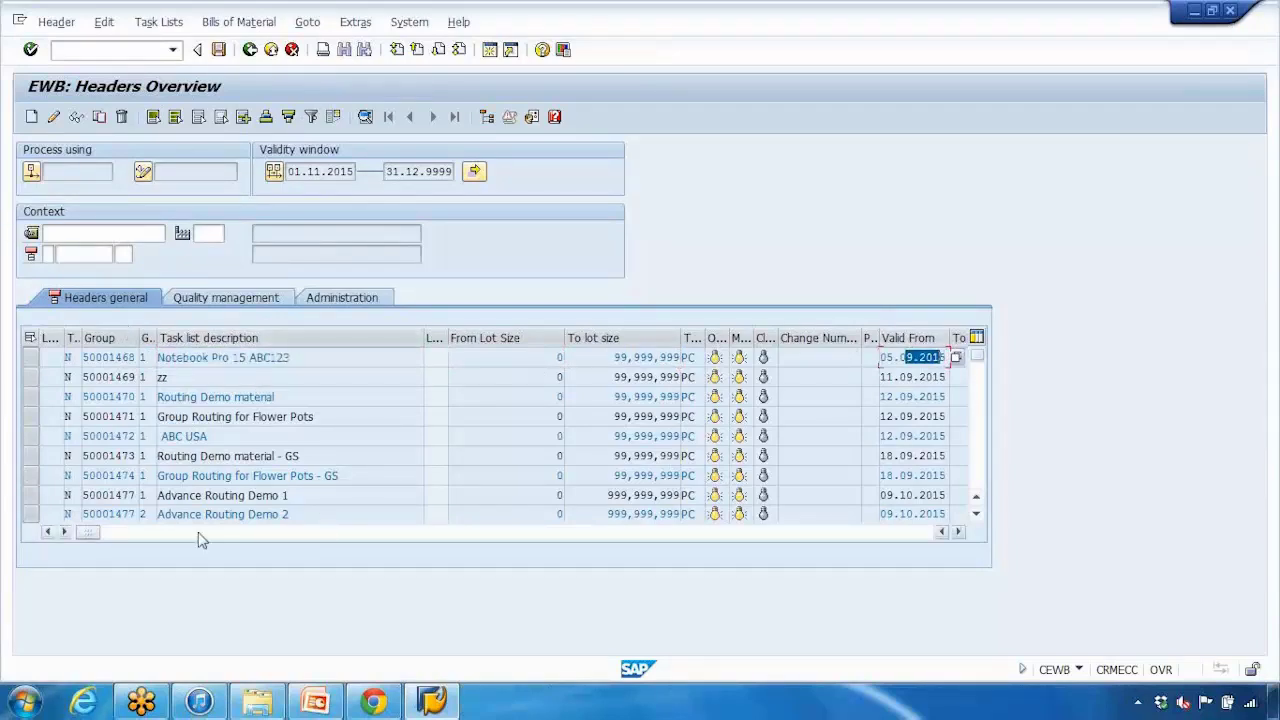
pyautogui.doubleClick(86, 357)
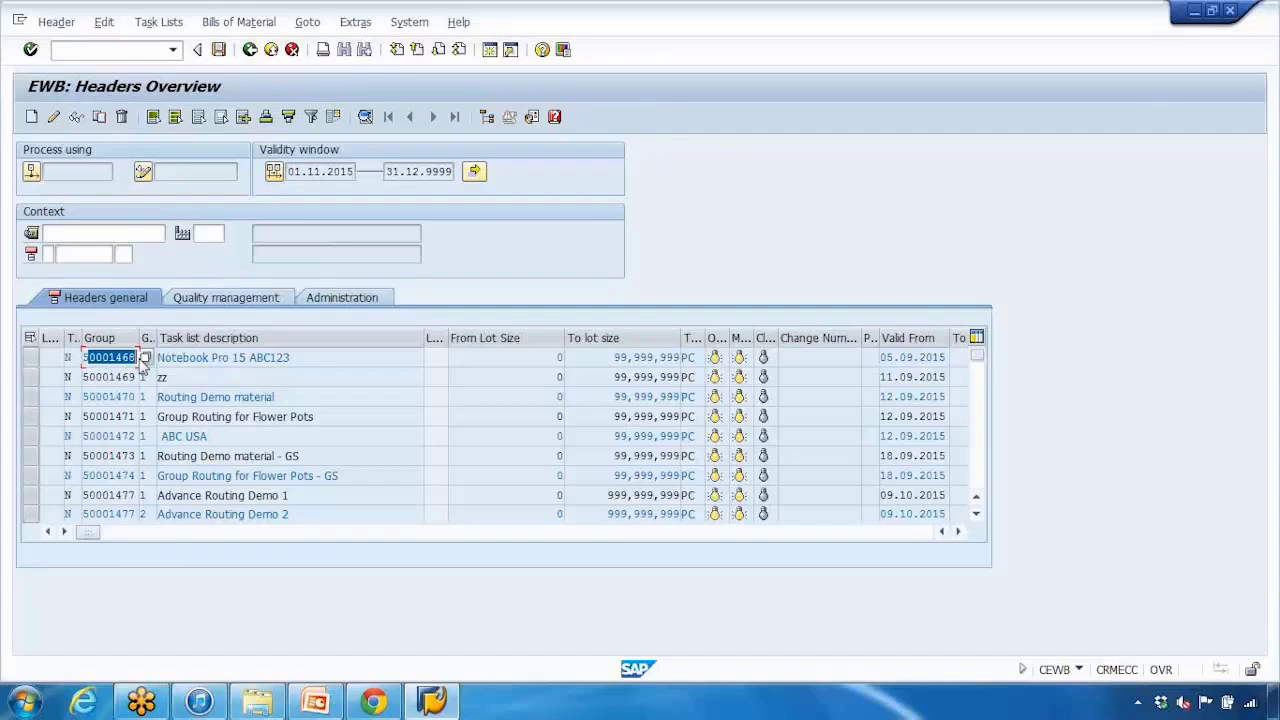
pyautogui.click(168, 24)
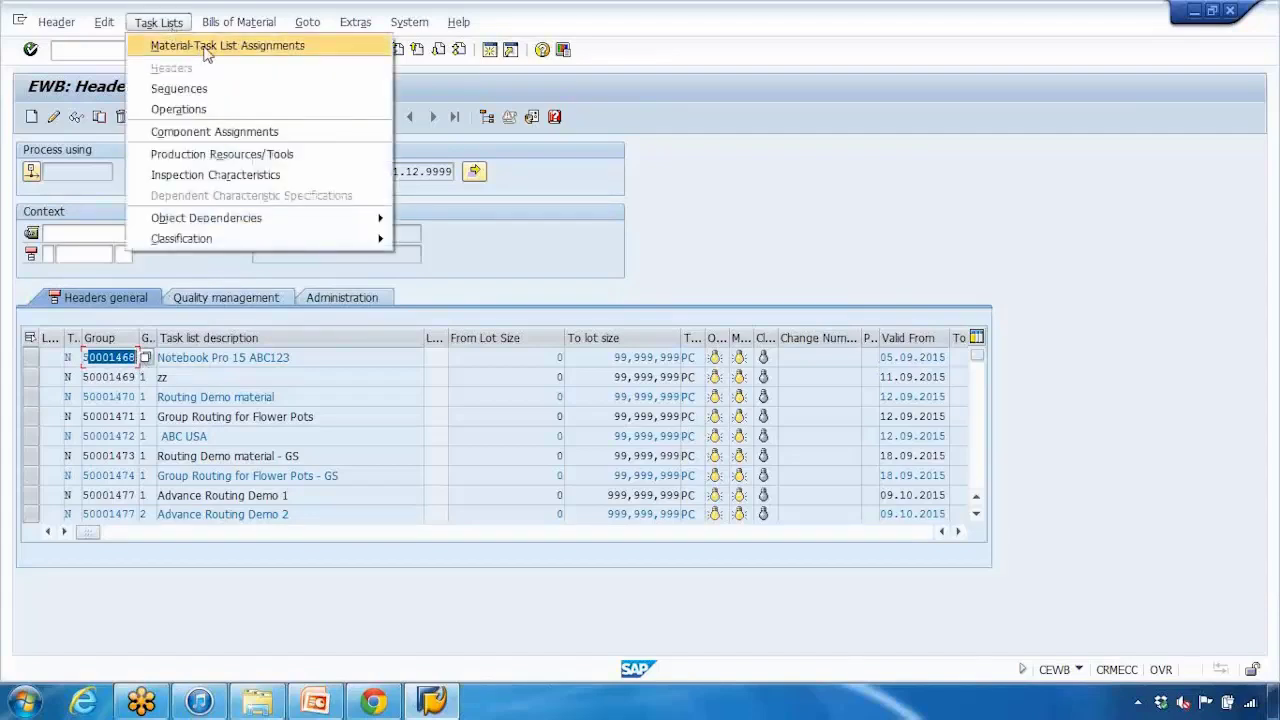
# Step: Show Material-Task List Assignments and inspect group 50001468's material ABC123 and its description
pyautogui.click(205, 46)
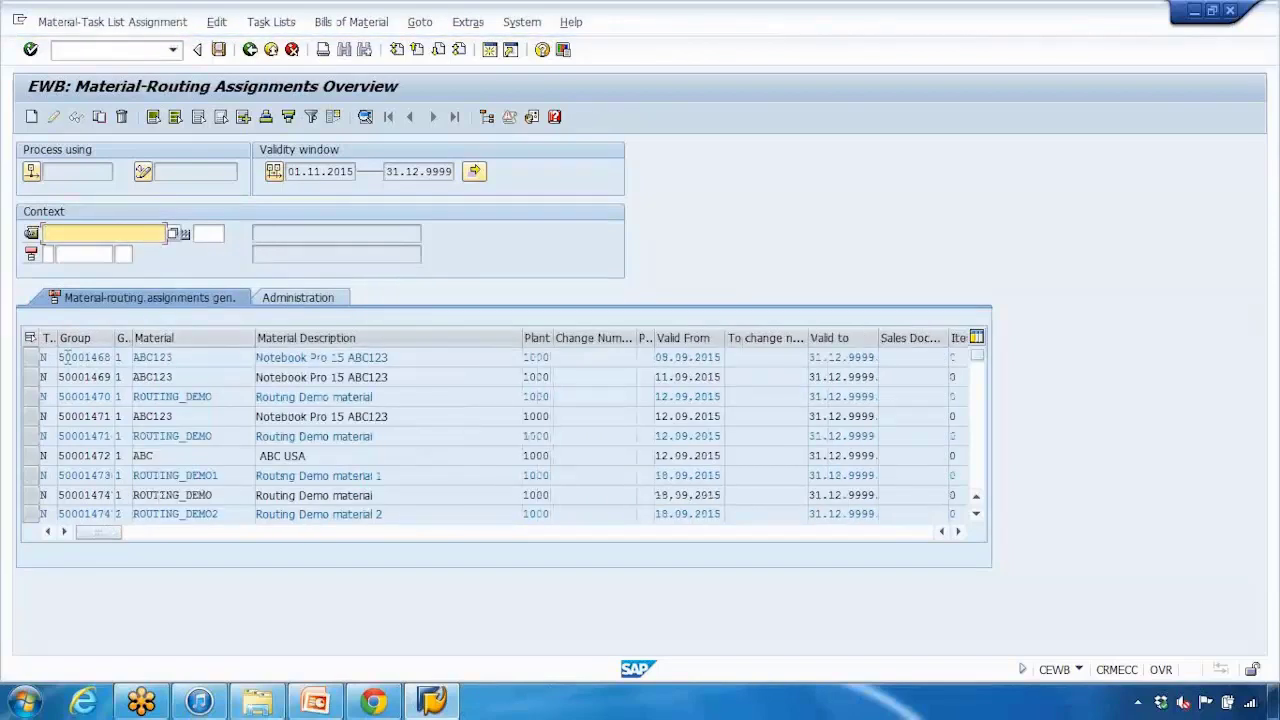
pyautogui.click(63, 357)
pyautogui.click(142, 357)
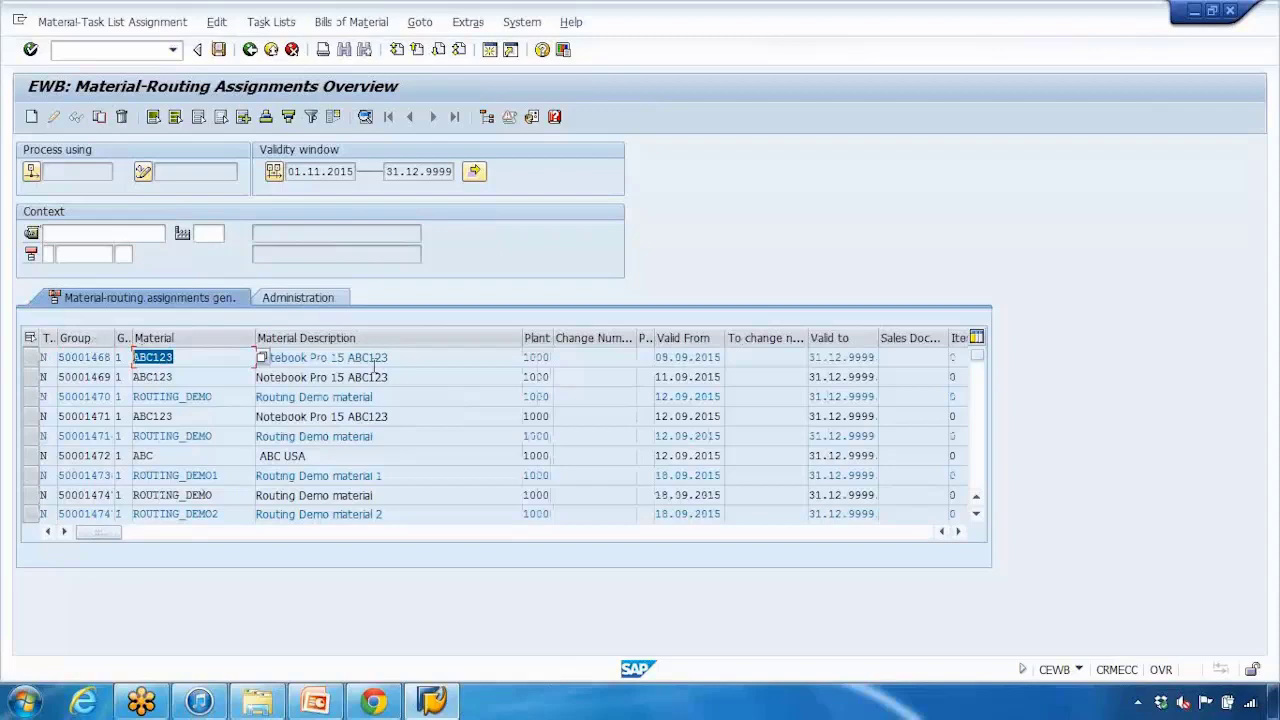
pyautogui.moveTo(376, 357); pyautogui.dragTo(243, 360)
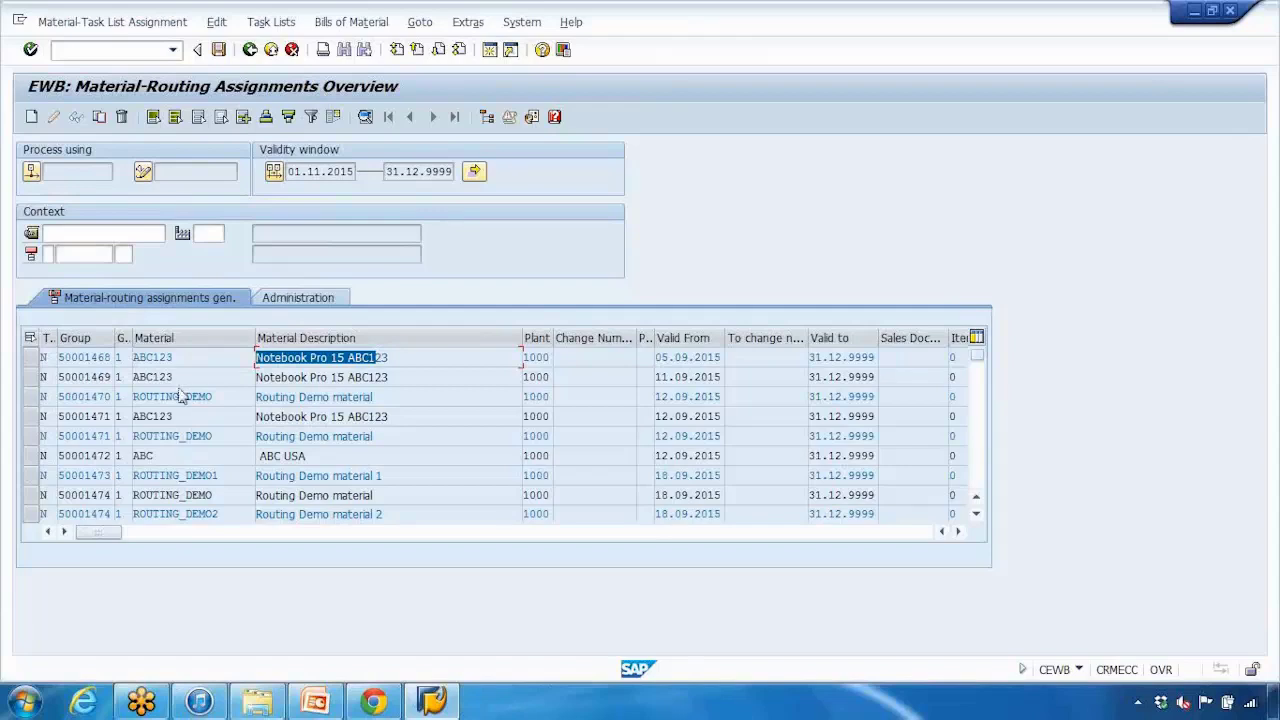
# Step: Visit slide 9 of the PowerPoint presentation, then return to the SAP session
pyautogui.click(316, 700)
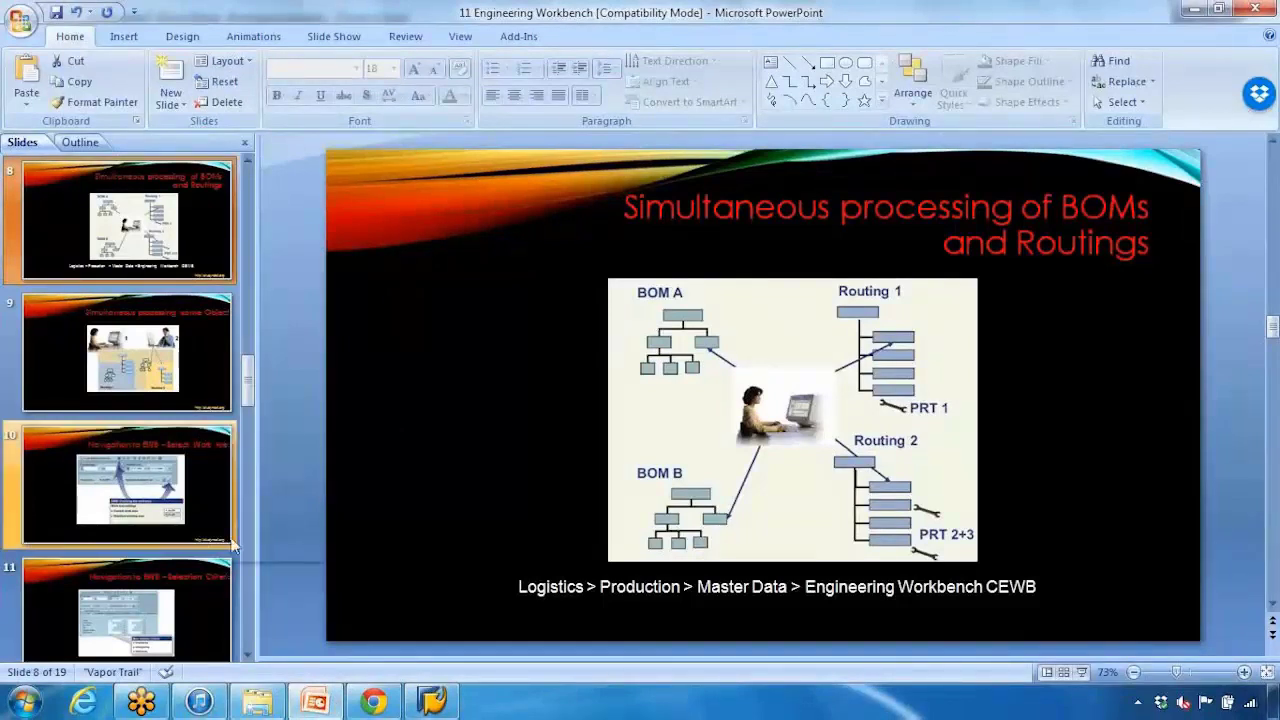
pyautogui.click(213, 401)
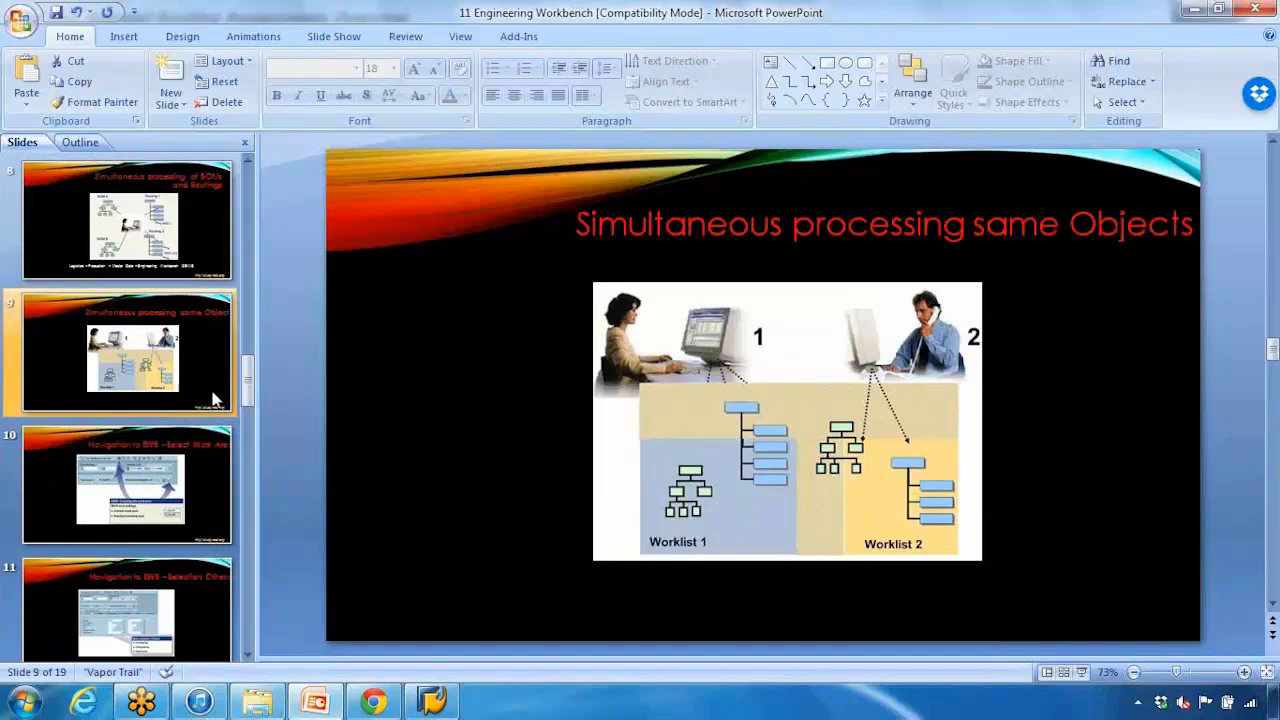
pyautogui.click(440, 706)
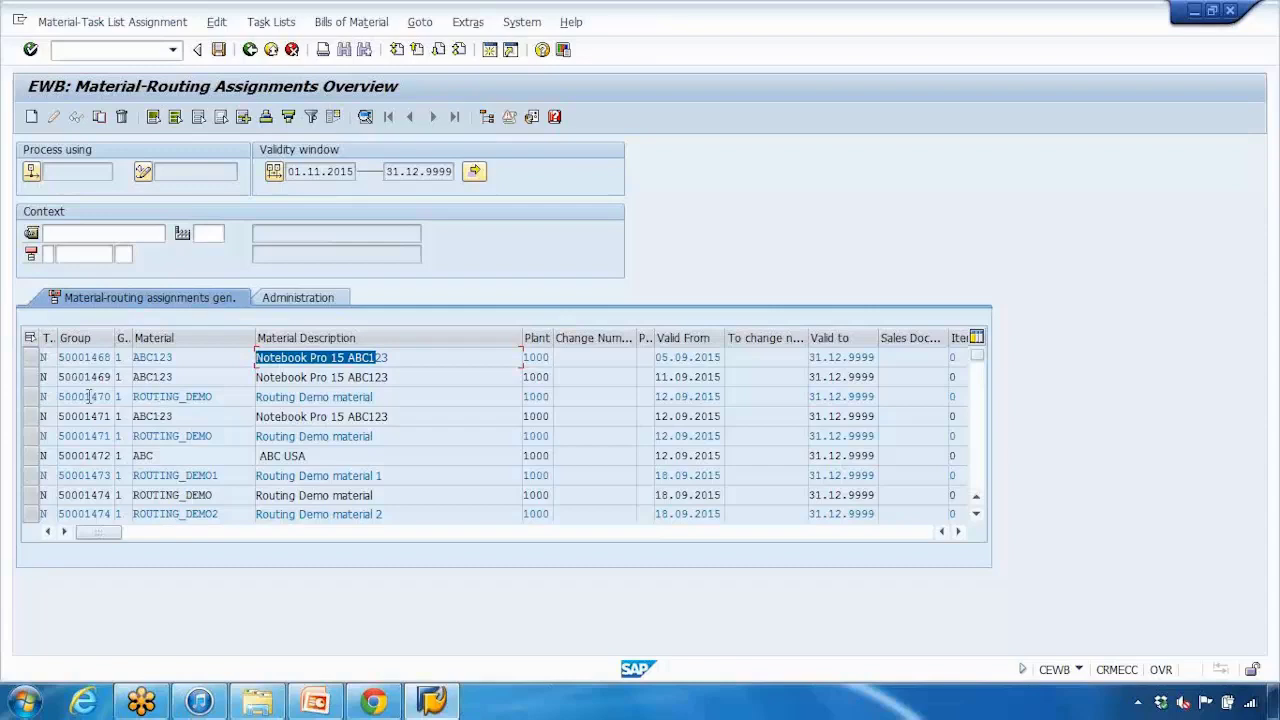
# Step: Go back to the Headers Overview and select the Notebook Pro 15 ABC123 header row
pyautogui.moveTo(62, 376); pyautogui.dragTo(111, 377)
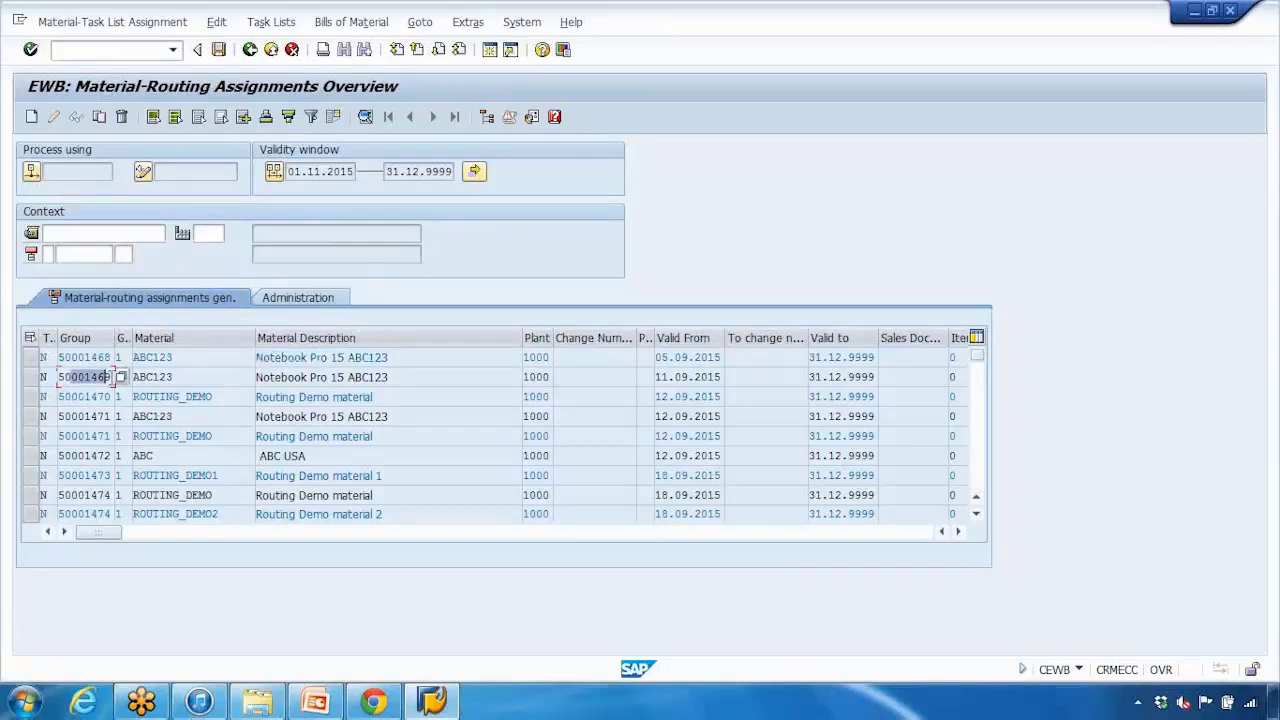
pyautogui.click(31, 379)
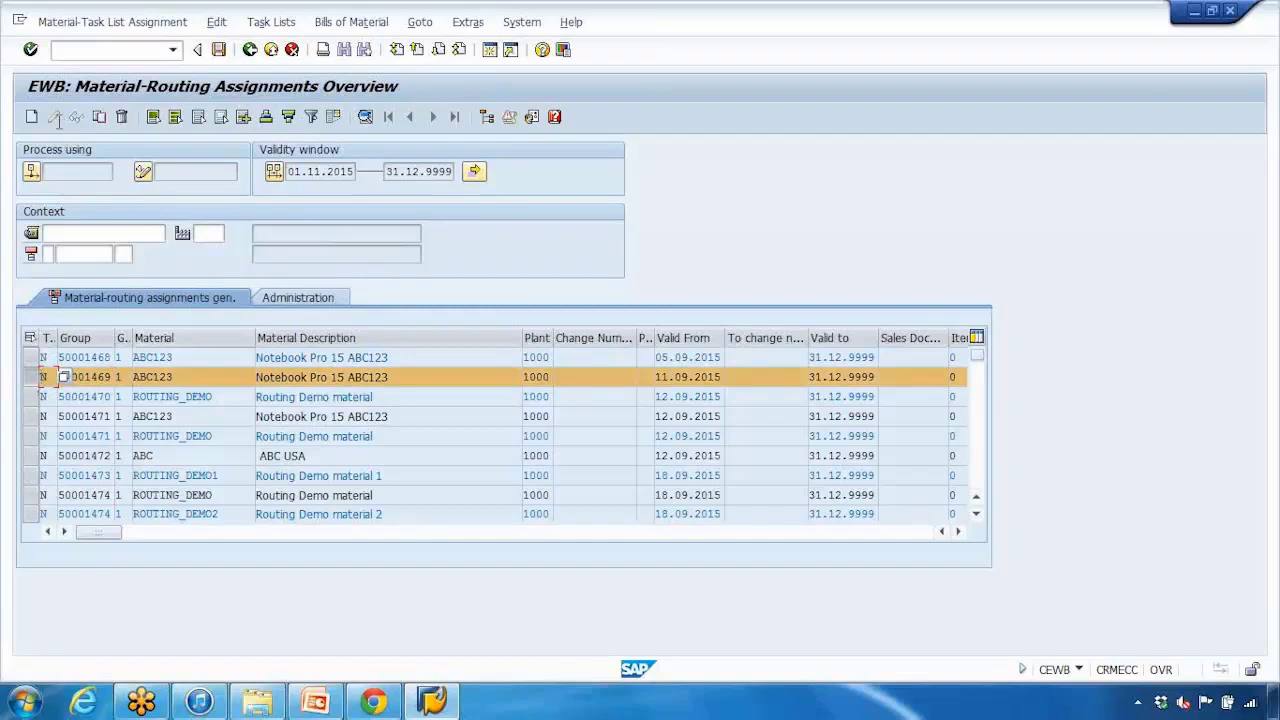
pyautogui.click(31, 377)
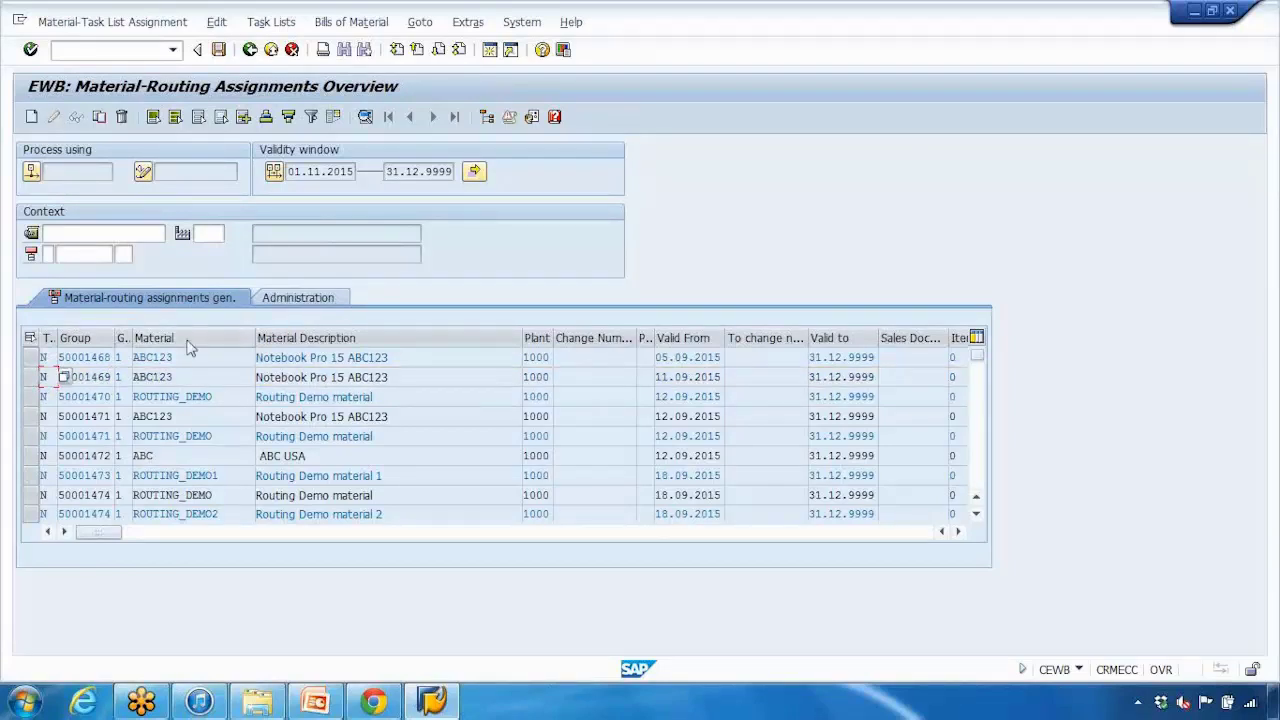
pyautogui.click(249, 56)
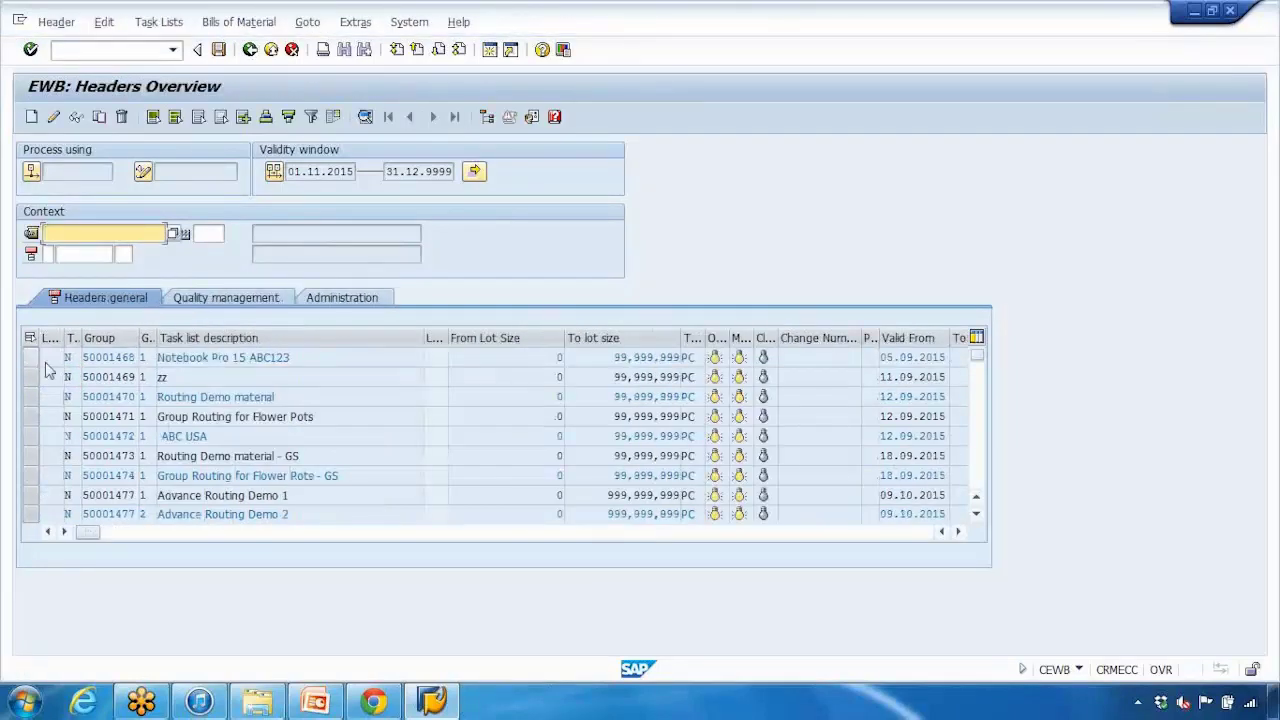
pyautogui.click(32, 357)
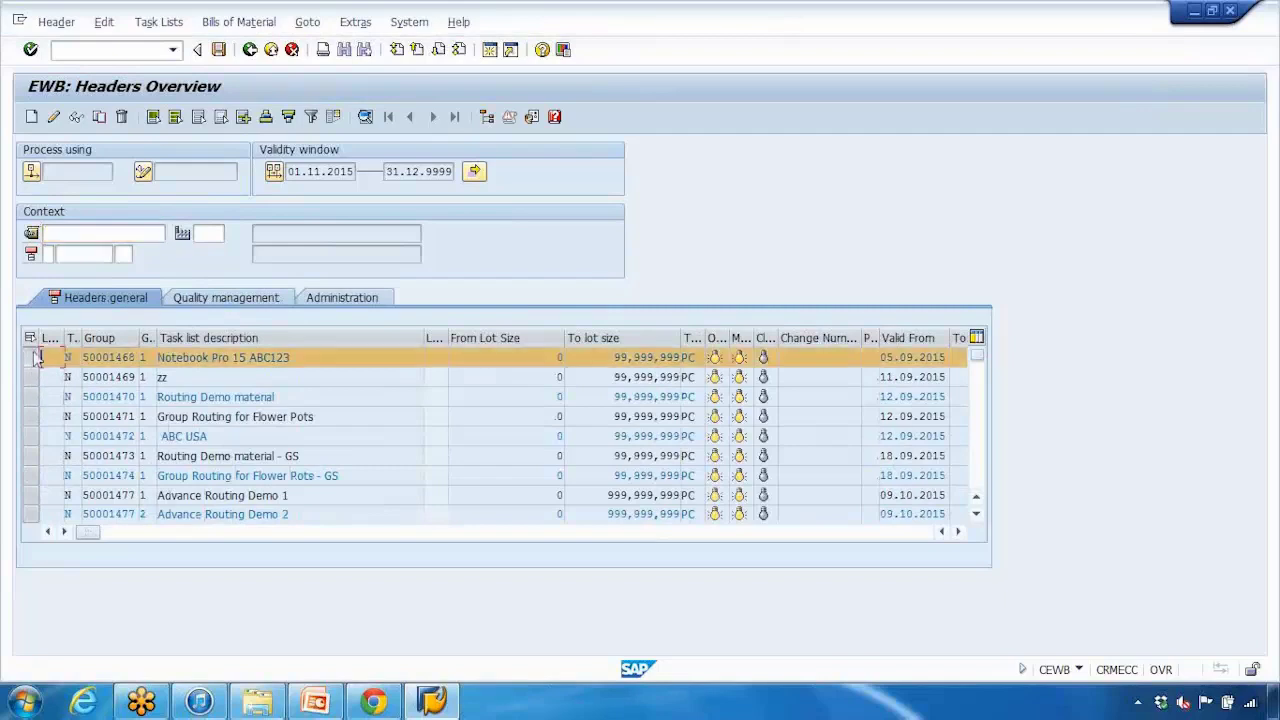
# Step: Put routing 50001468 into change mode with key date 01.11.2015 and review its row
pyautogui.click(55, 118)
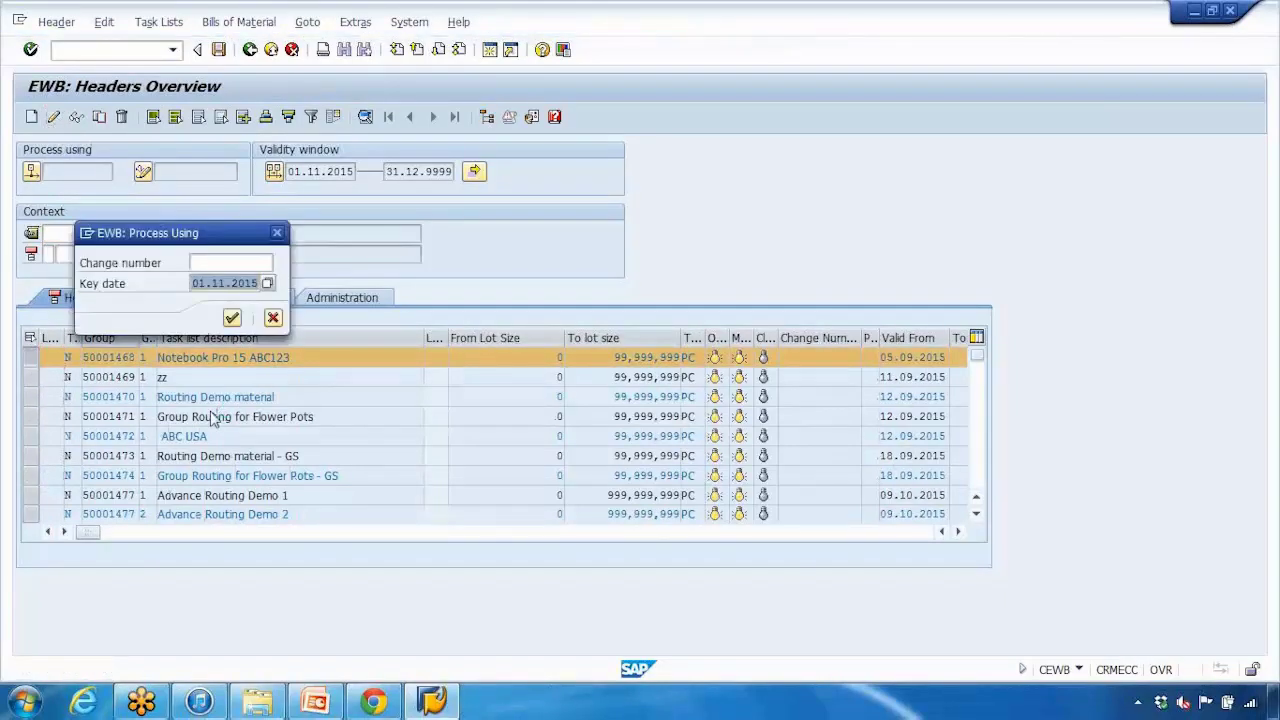
pyautogui.click(232, 318)
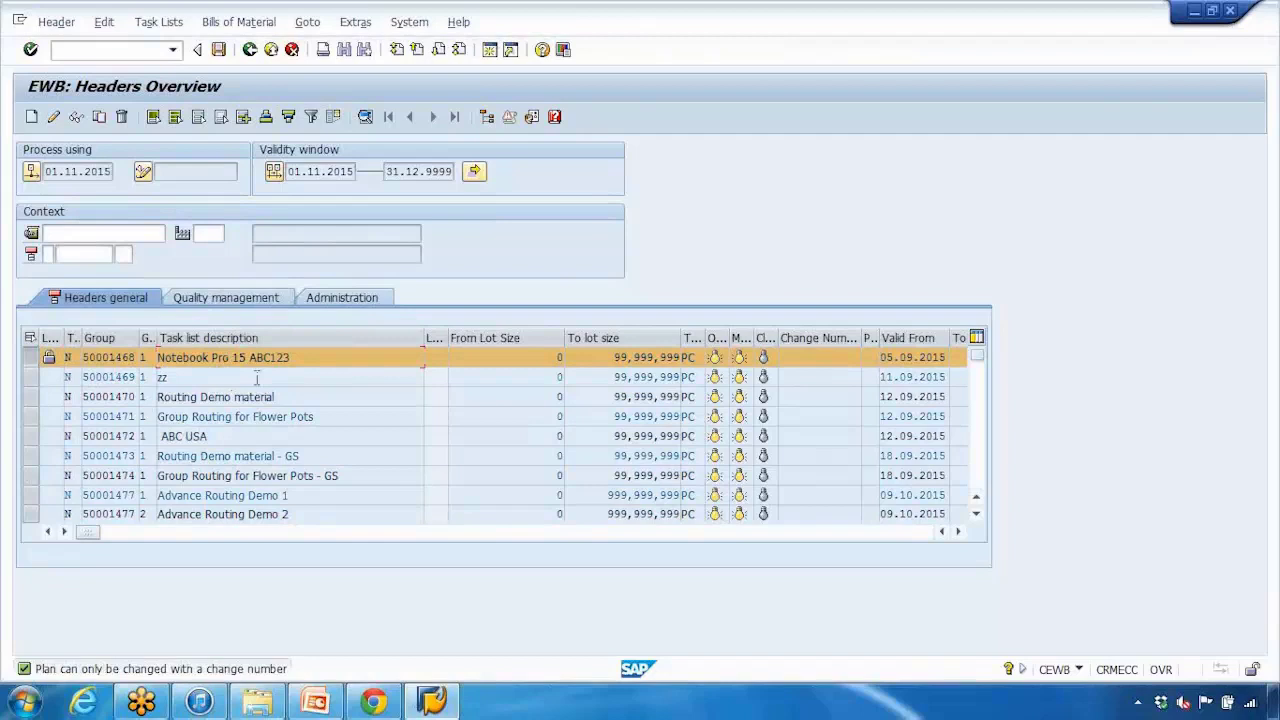
pyautogui.moveTo(317, 357); pyautogui.dragTo(190, 357)
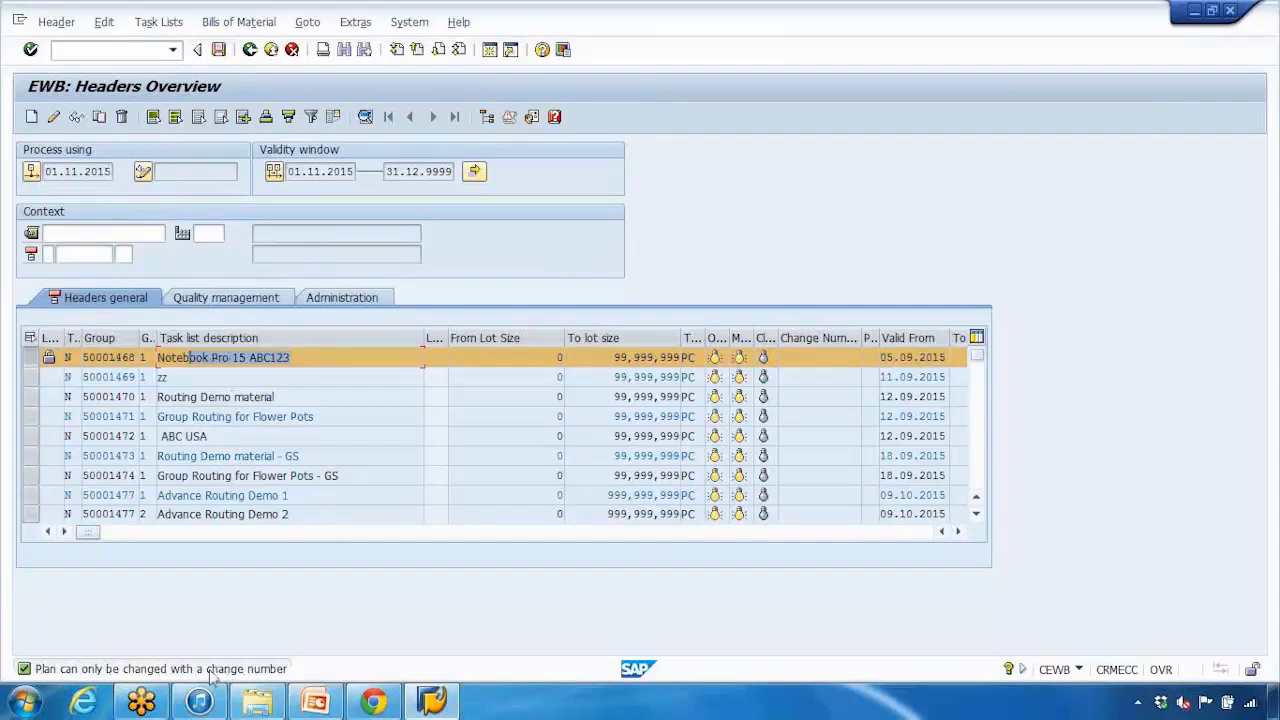
pyautogui.doubleClick(100, 357)
pyautogui.click(48, 357)
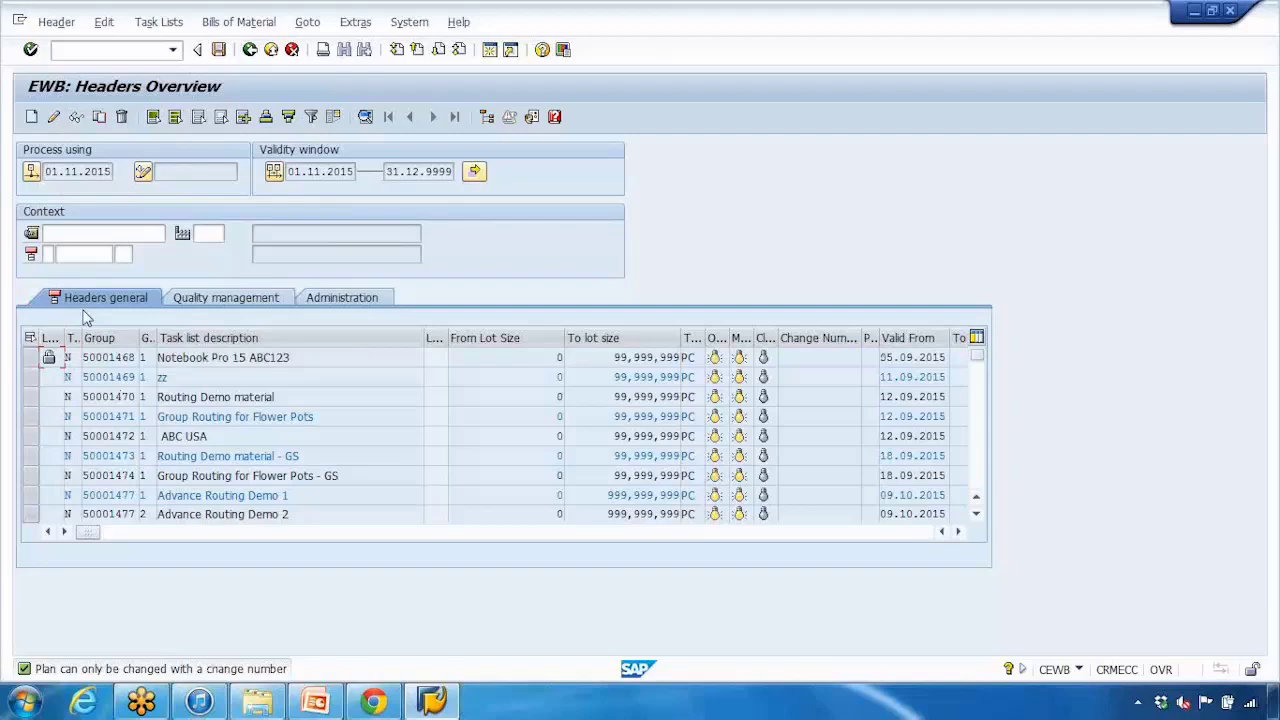
# Step: Lock the Routing Demo material - GS header (50001473) for changing
pyautogui.scroll(-2, 90, 465)
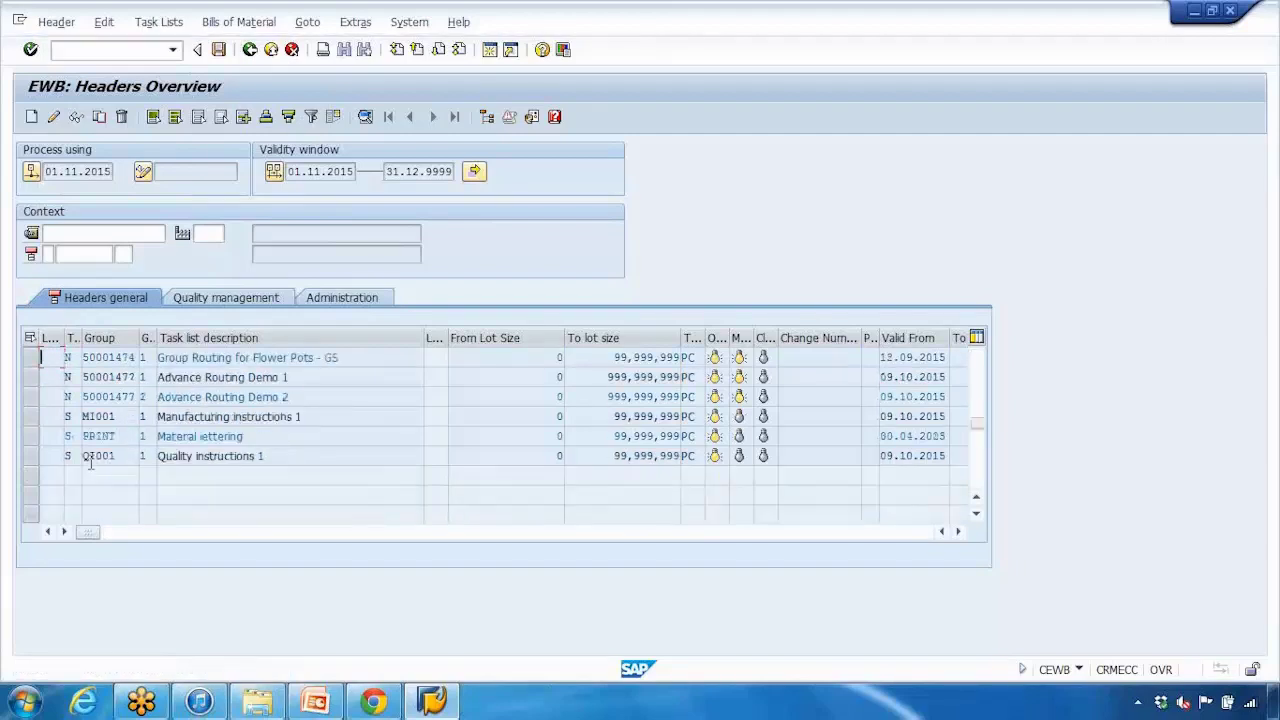
pyautogui.scroll(1, 90, 462)
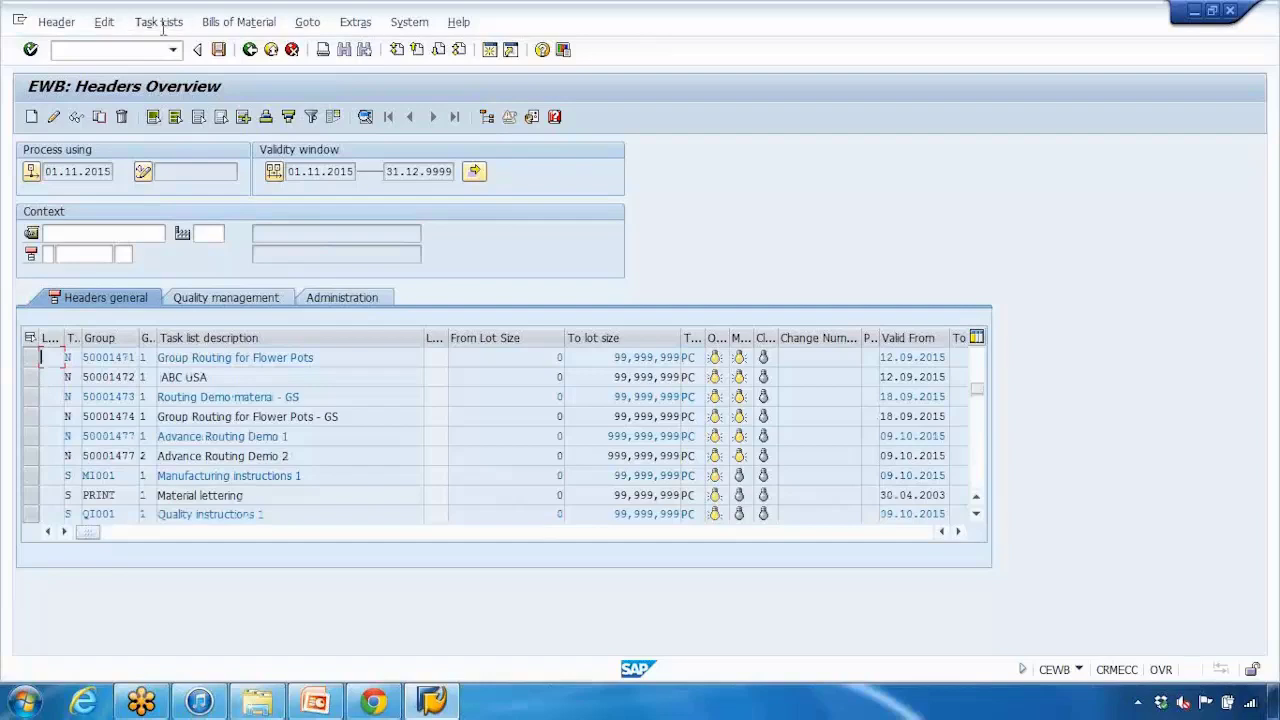
pyautogui.click(40, 396)
pyautogui.click(53, 116)
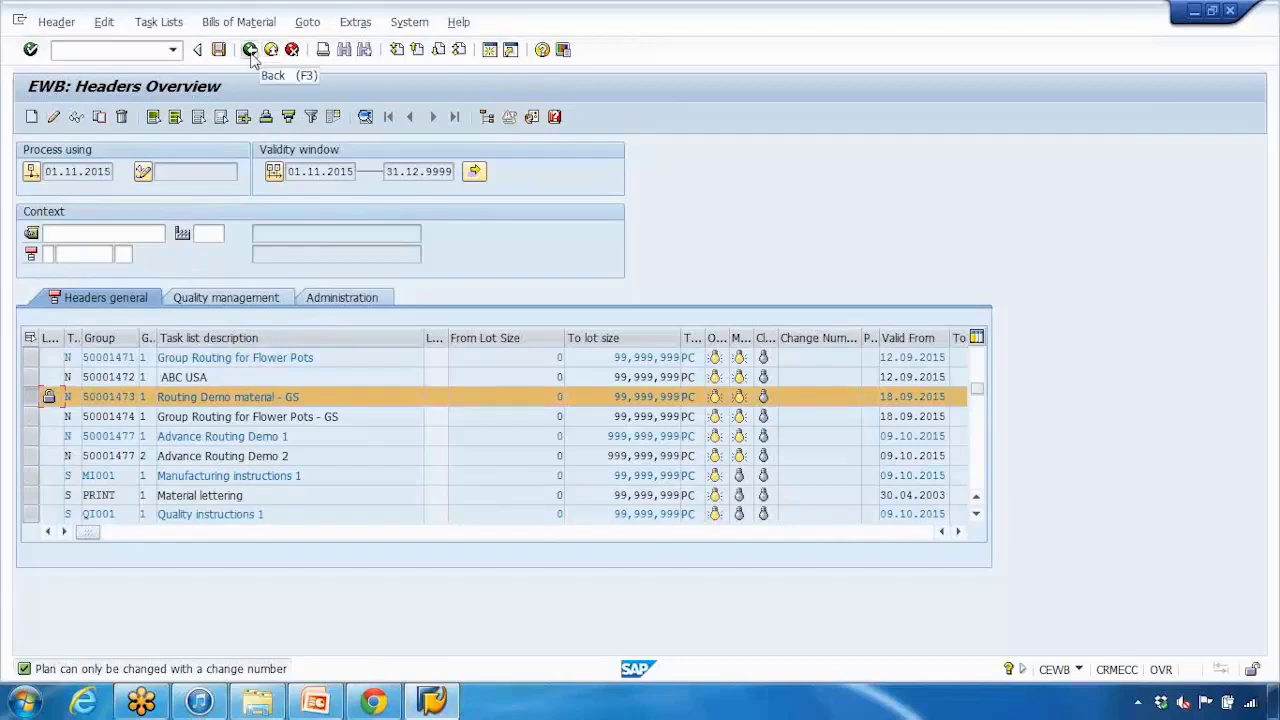
# Step: Lock the Advance Routing Demo 2 header (50001477, counter 2) and click into its description and lot size cells
pyautogui.click(31, 396)
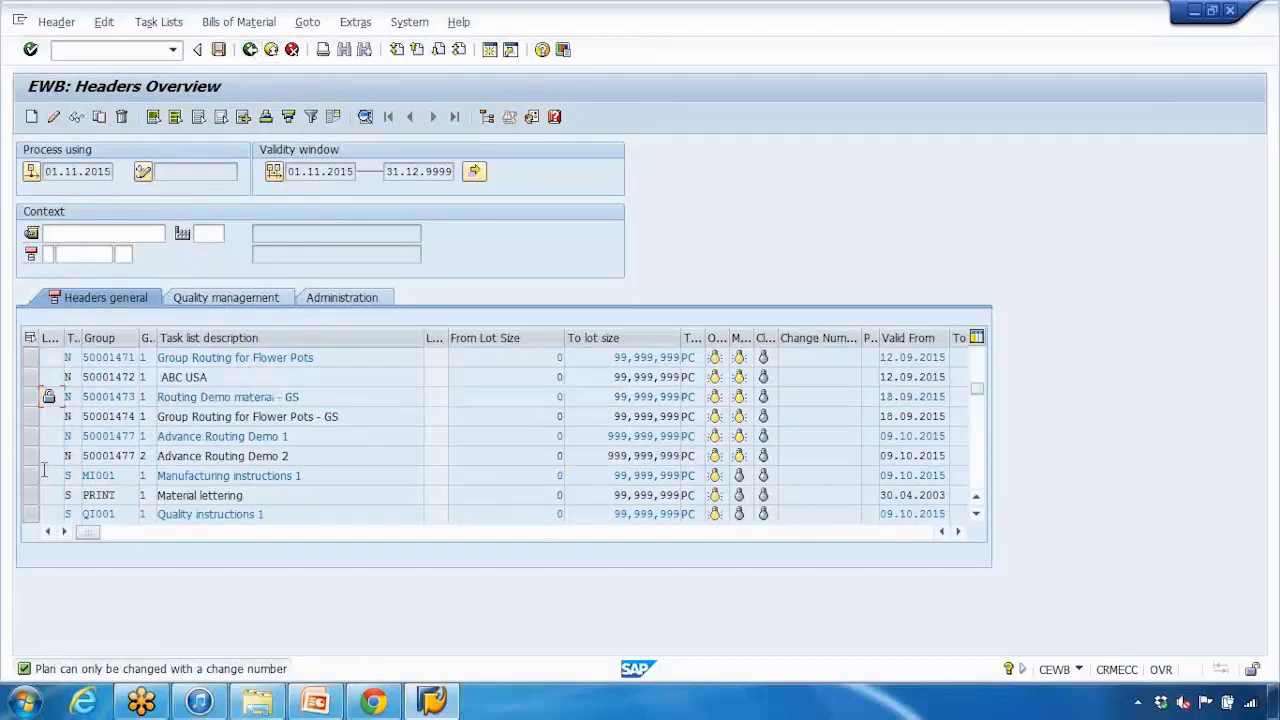
pyautogui.click(31, 455)
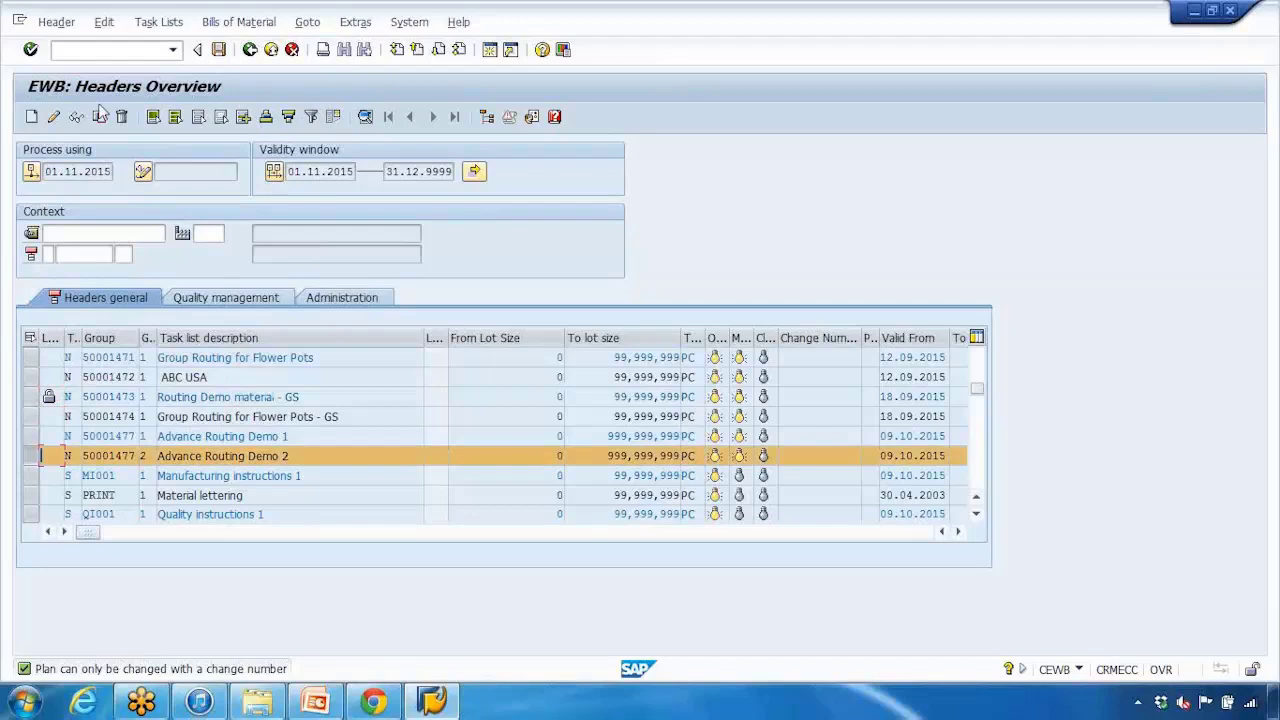
pyautogui.click(55, 117)
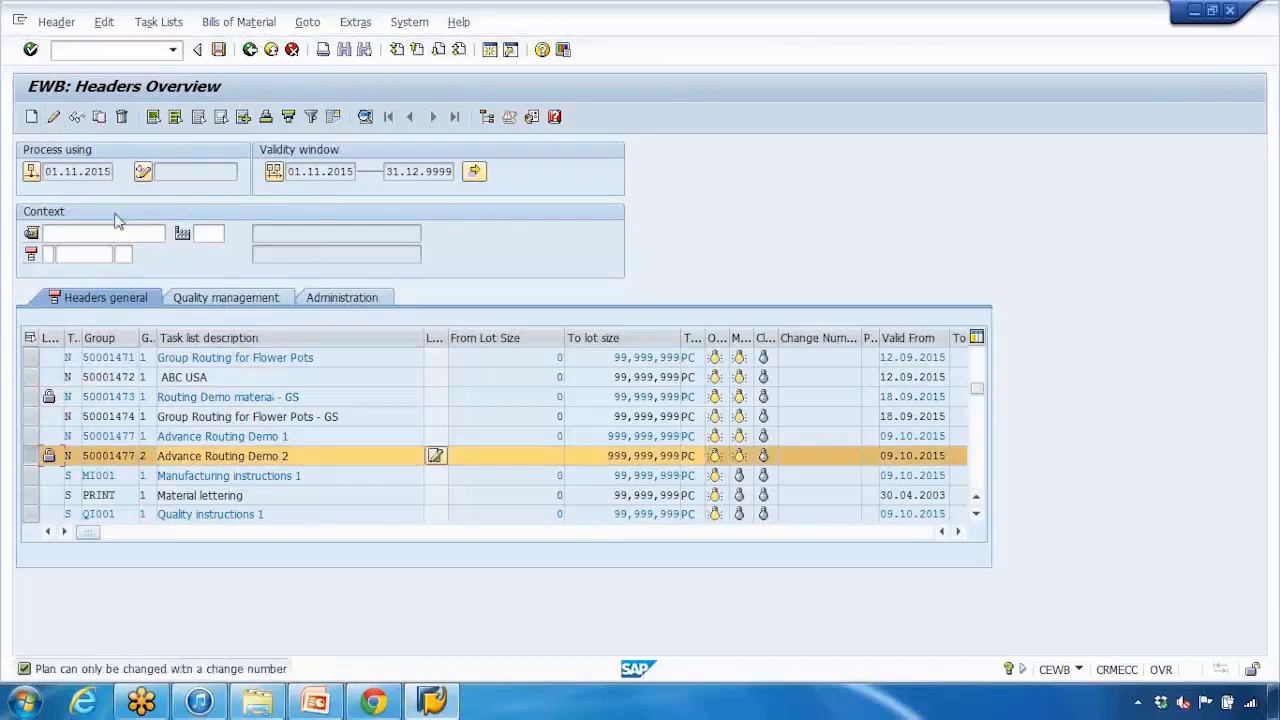
pyautogui.click(282, 500)
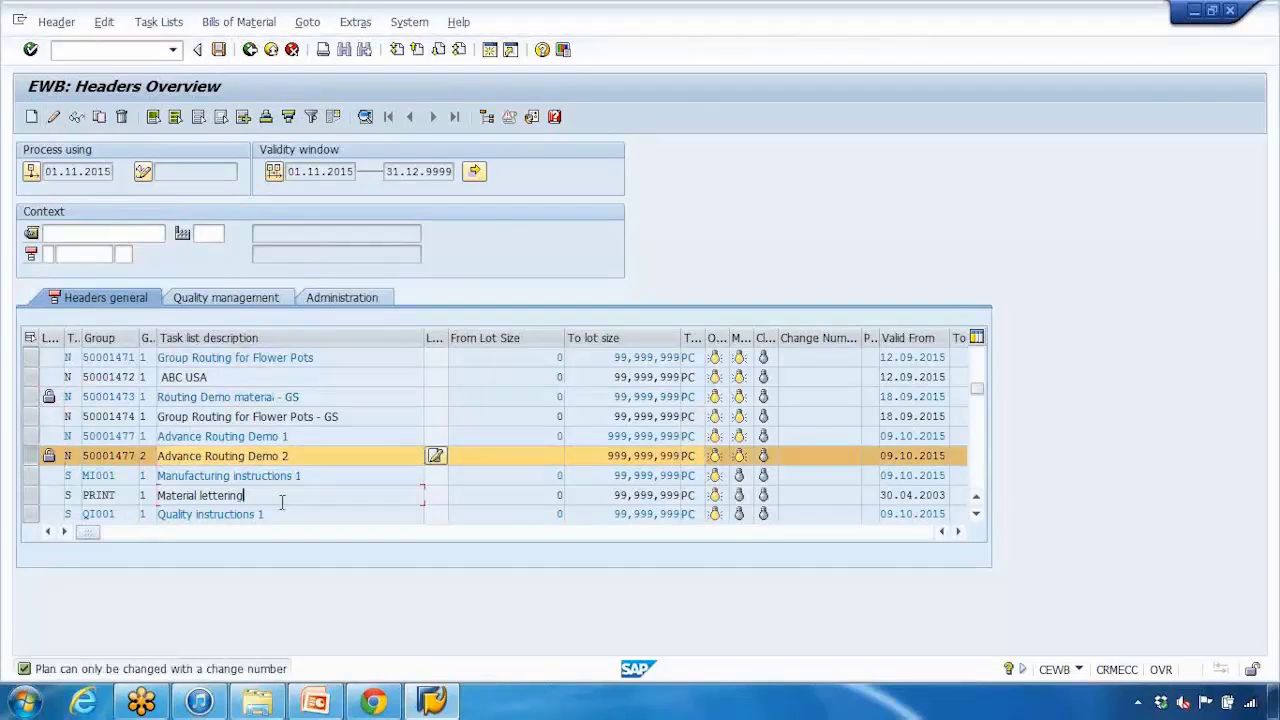
pyautogui.click(288, 455)
pyautogui.click(287, 455)
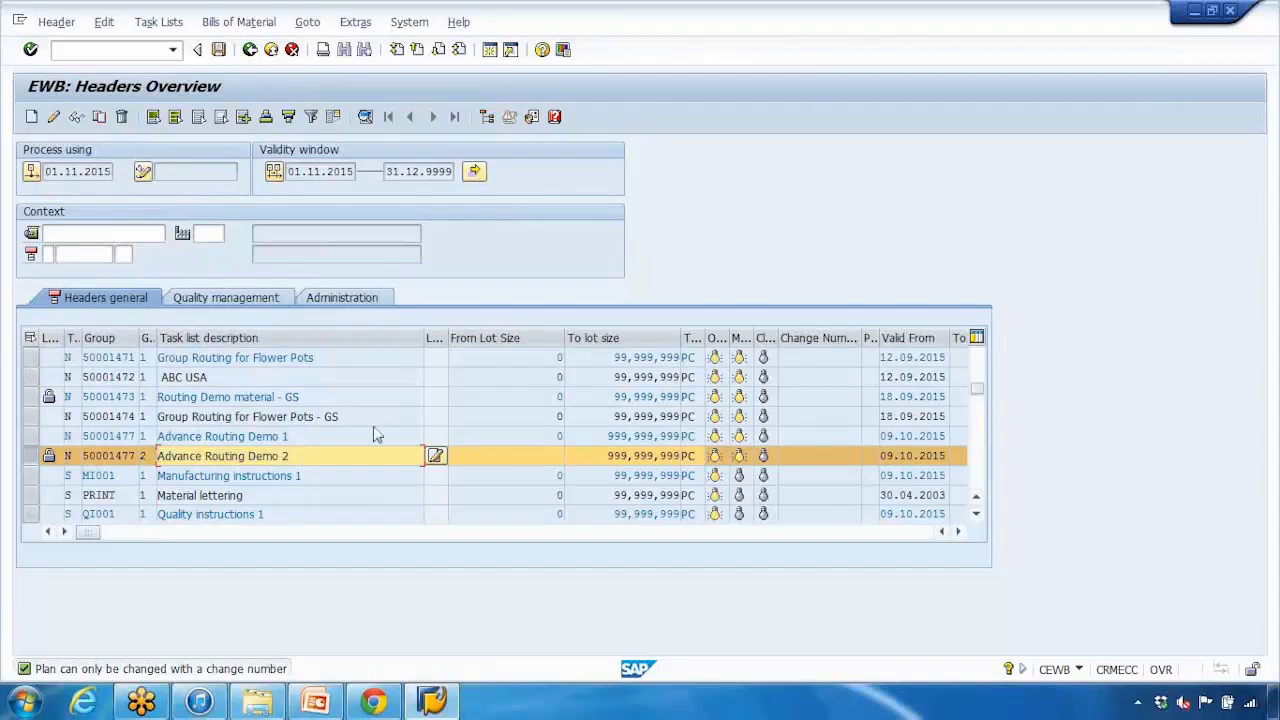
pyautogui.click(470, 458)
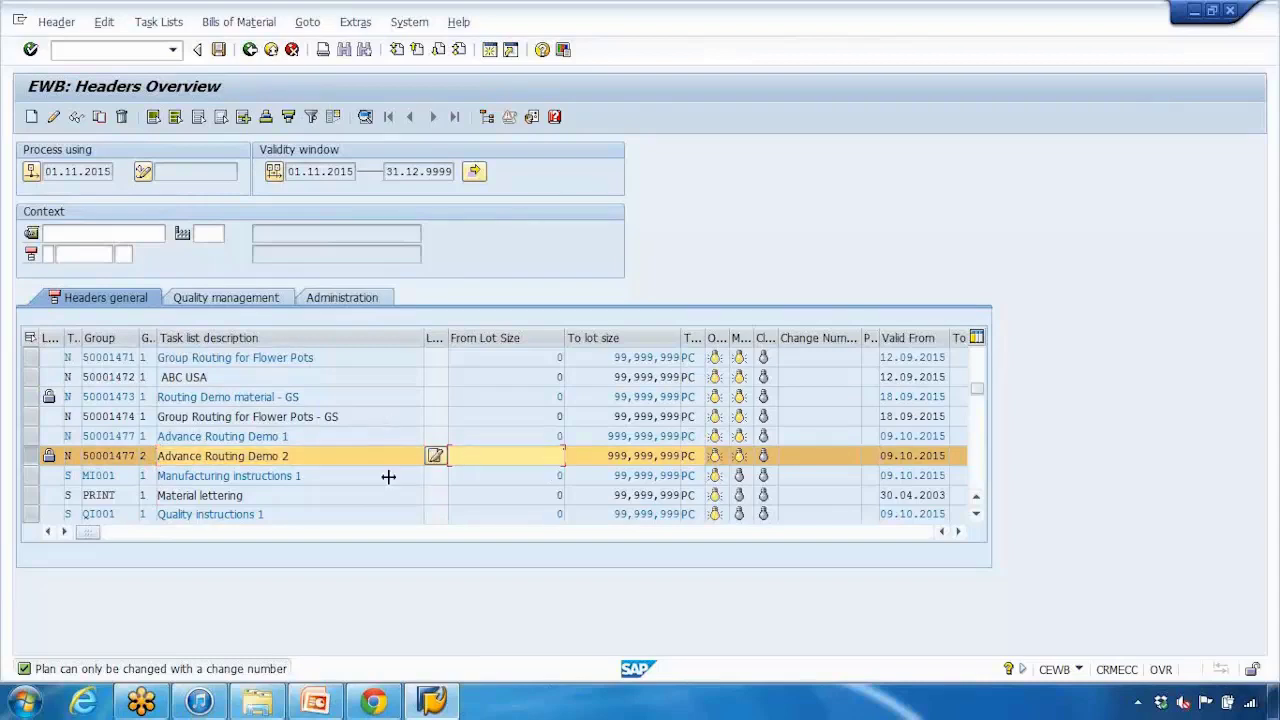
pyautogui.click(298, 492)
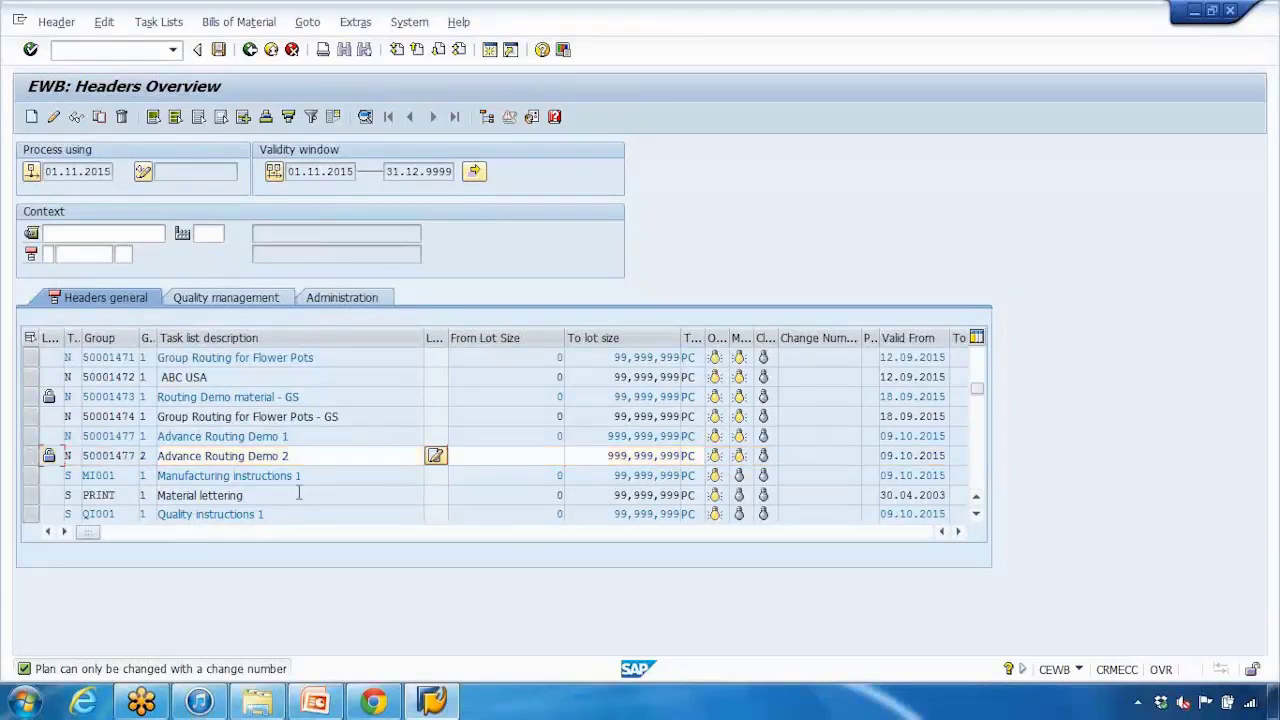
pyautogui.scroll(-1, 160, 475)
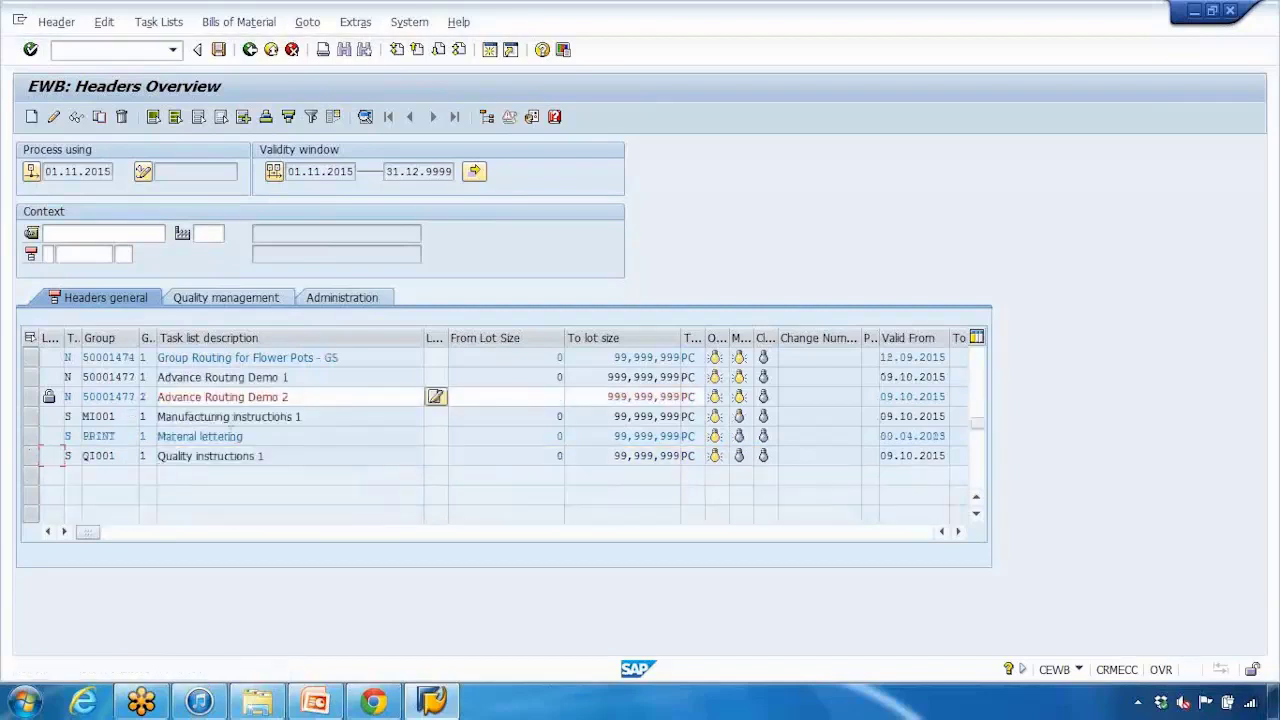
# Step: Edit routing 50001477/2's task list description to read 'Advance Routing Demo 2 ABC'
pyautogui.click(284, 397)
pyautogui.moveTo(289, 397); pyautogui.dragTo(159, 397)
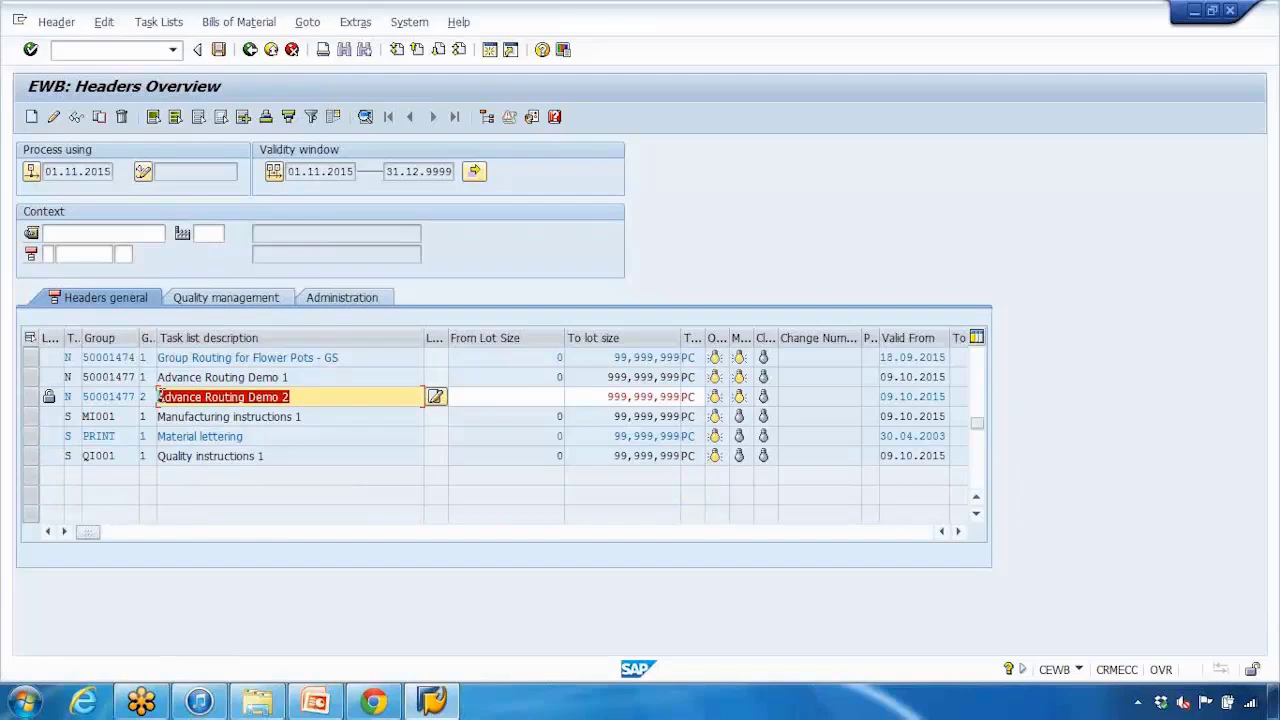
pyautogui.moveTo(291, 397)
pyautogui.mouseDown()
pyautogui.moveTo(240, 397)
pyautogui.moveTo(293, 397)
pyautogui.mouseUp()
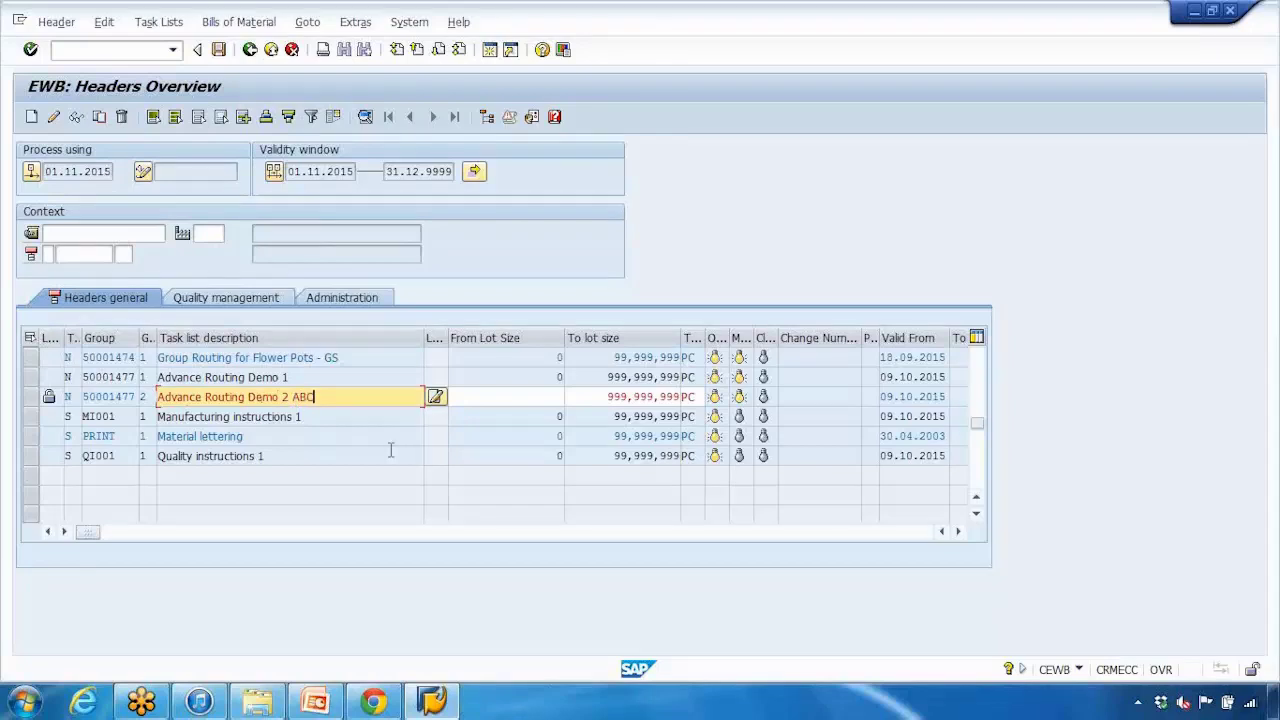
pyautogui.click(533, 400)
pyautogui.moveTo(604, 396); pyautogui.dragTo(656, 400)
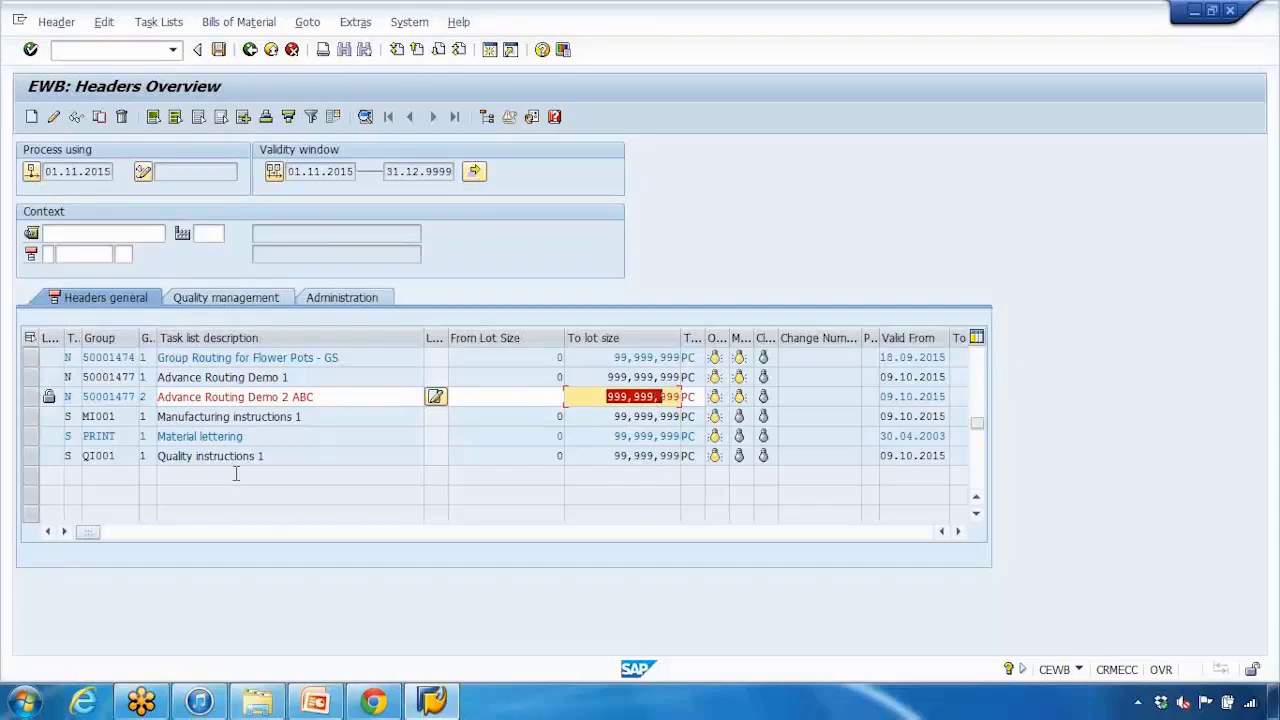